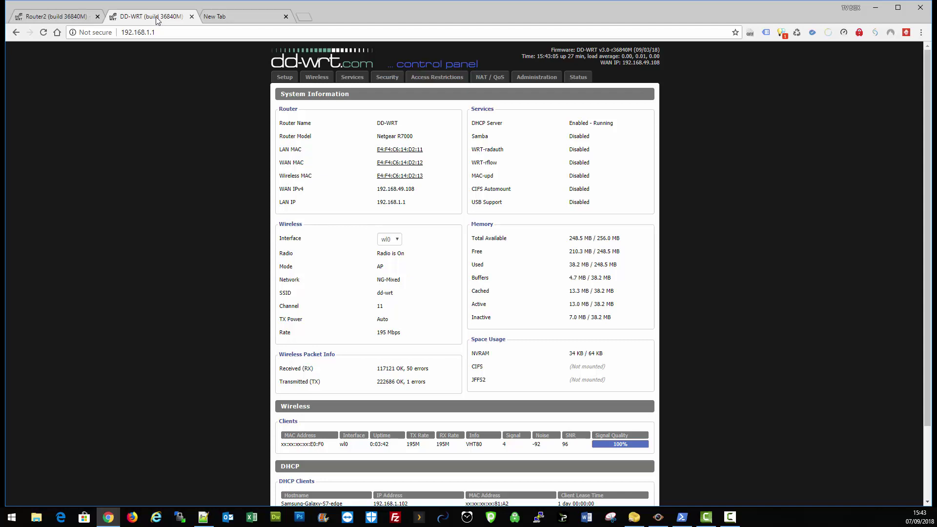
Step: Check that Router 1's hostname on the Basic Setup page is Router1
click(284, 78)
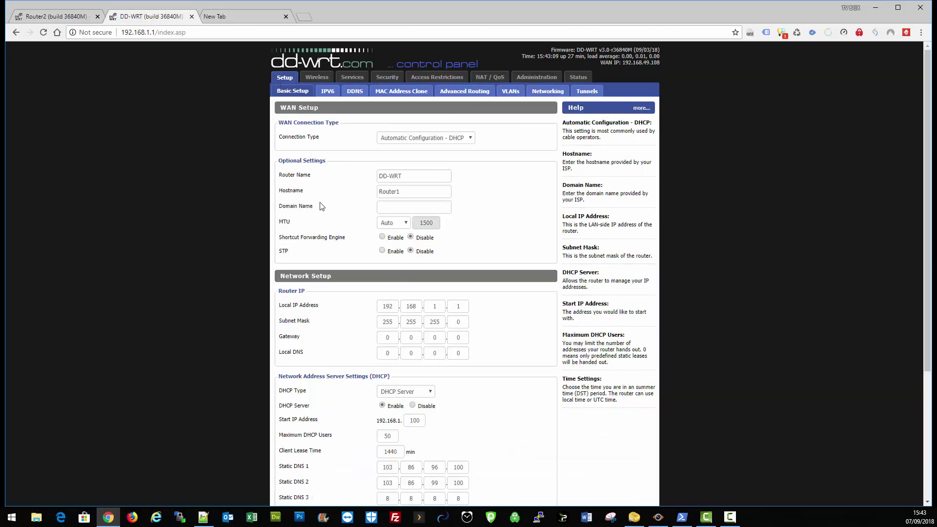
click(405, 192)
double_click(390, 191)
click(368, 203)
Step: Confirm Router 1's OpenVPN client shows CONNECTED SUCCESS, then go to Wireless Basic Settings
click(580, 77)
click(406, 92)
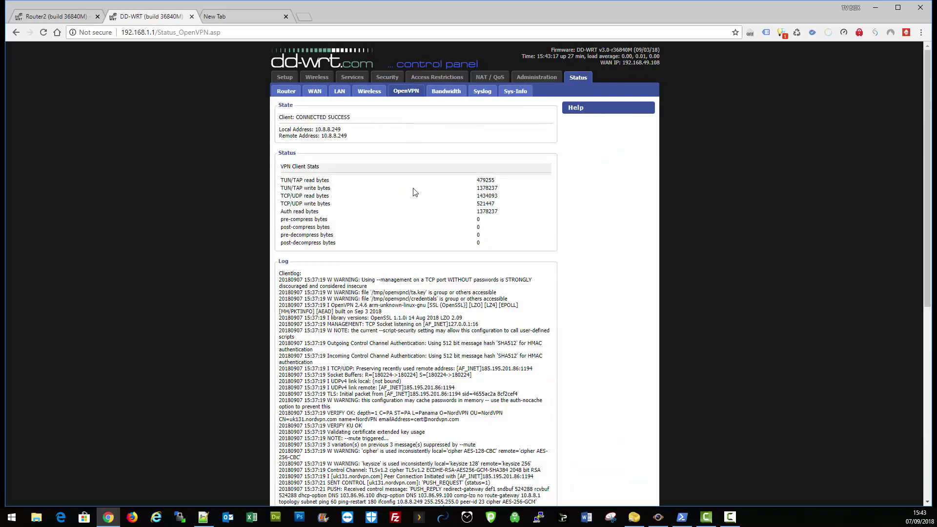
drag(352, 117, 297, 118)
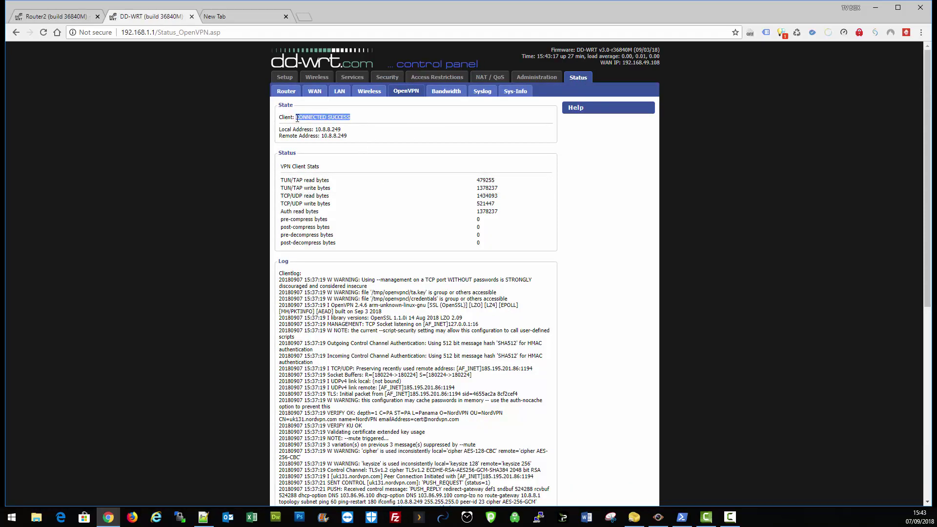
click(288, 78)
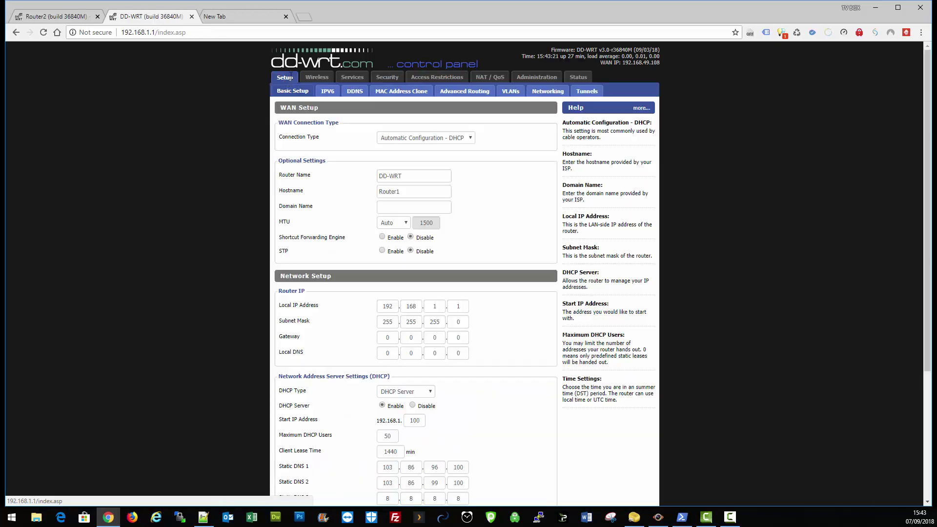
click(314, 78)
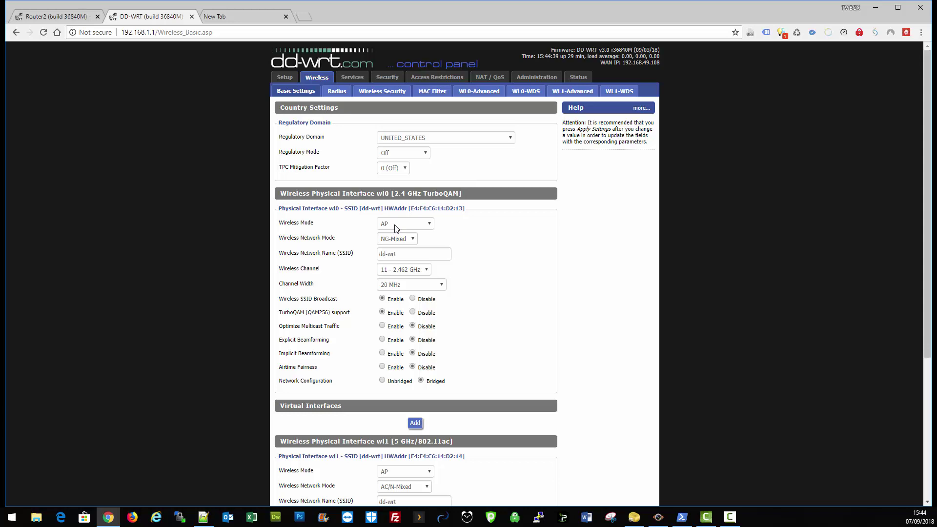
Step: Scroll to Router 1's wl1 5 GHz section, then switch to Router 2's panel at 192.168.1.2
scroll(391, 227, down, 5)
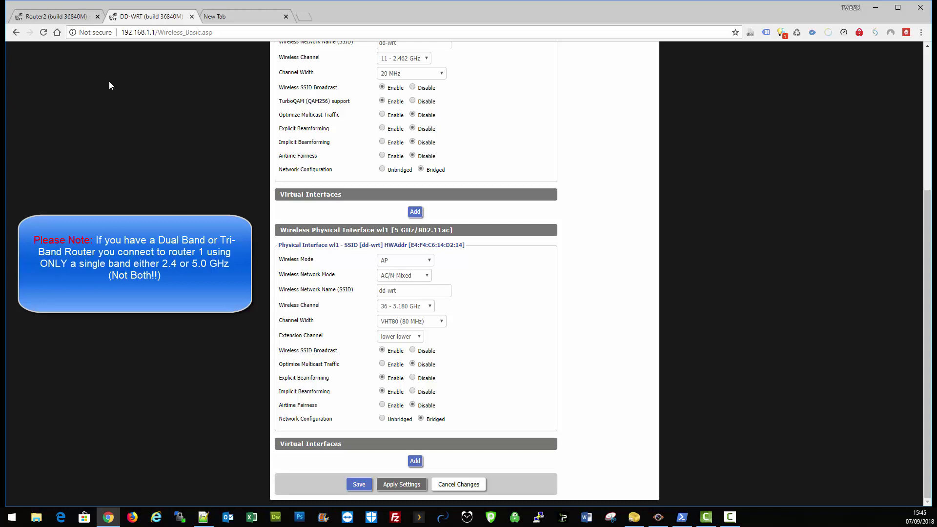
click(51, 17)
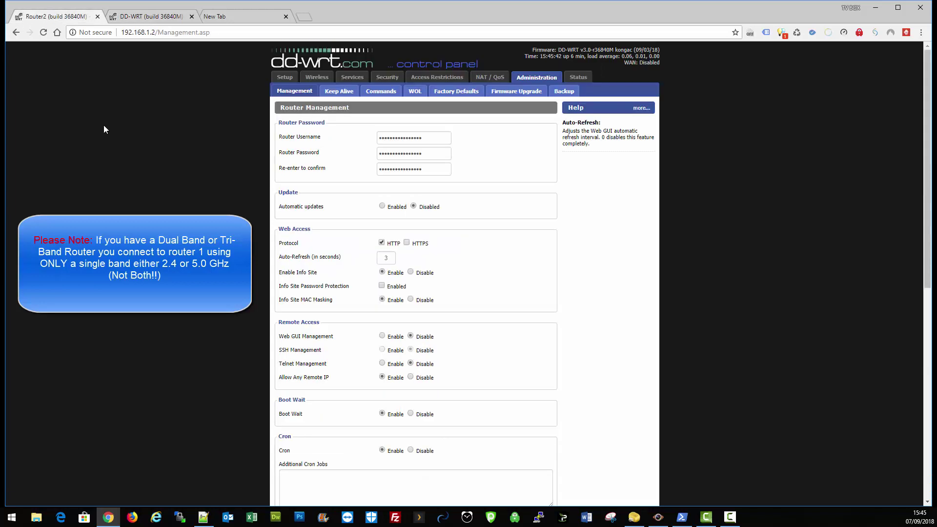
Step: Look through Router 2's Wireless Basic Settings, then return to Router 1's tab
click(321, 80)
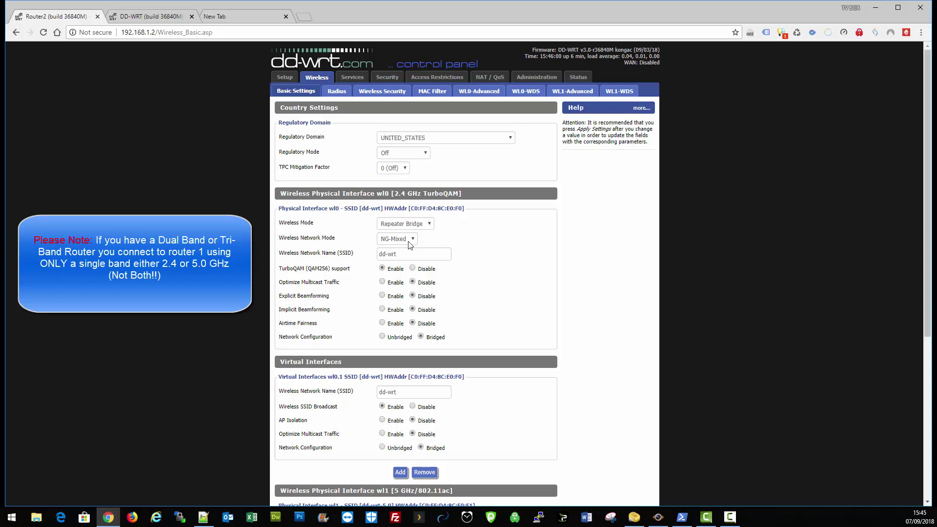
scroll(383, 356, down, 3)
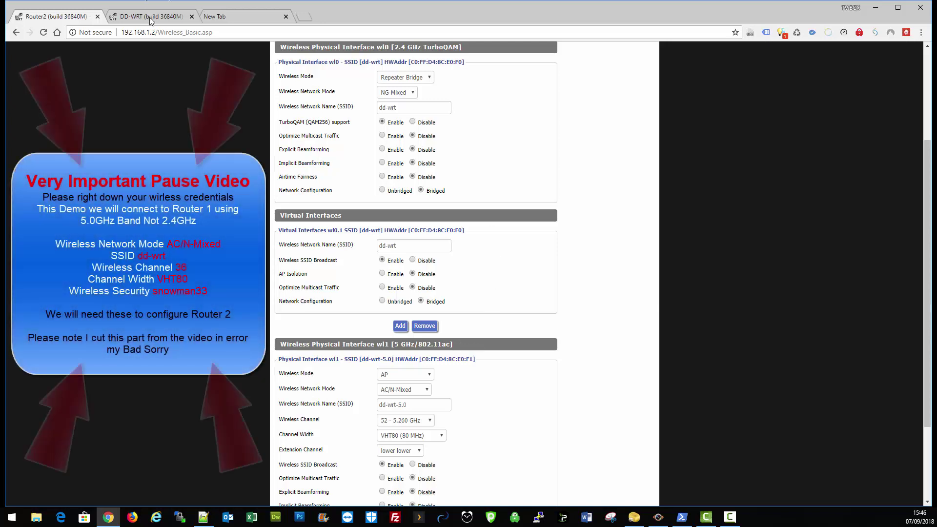
key(ctrl+Tab)
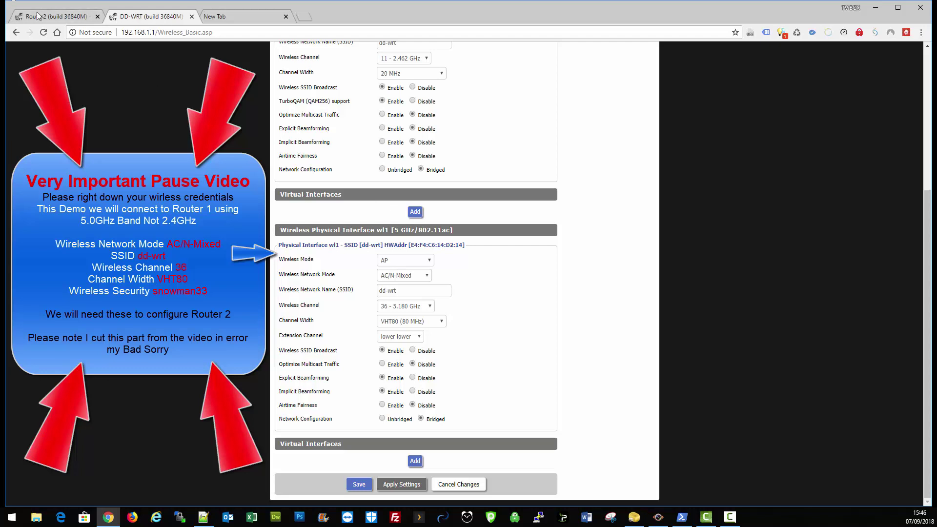
Step: Unmask Router 1's 2.4 GHz and 5 GHz WPA2 shared keys on the Wireless Security page
click(63, 18)
click(378, 92)
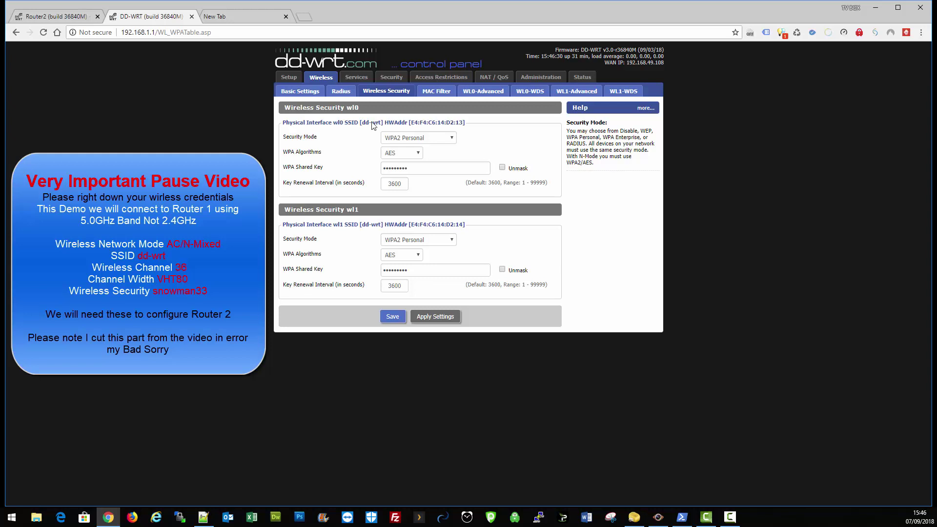
click(502, 167)
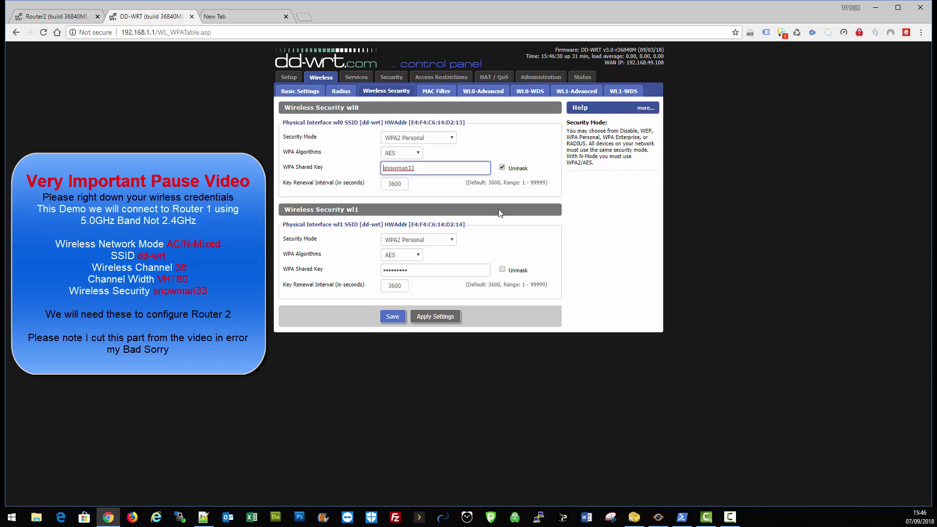
click(502, 270)
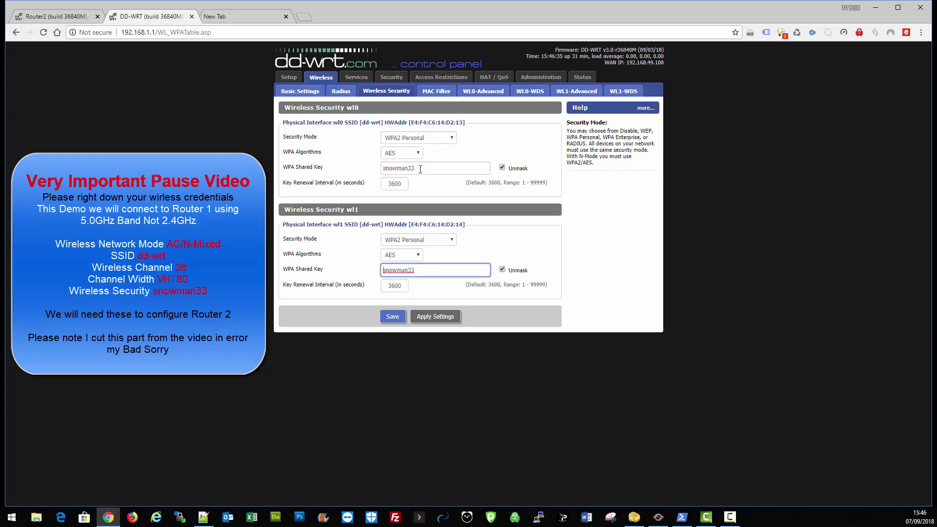
double_click(420, 168)
click(494, 144)
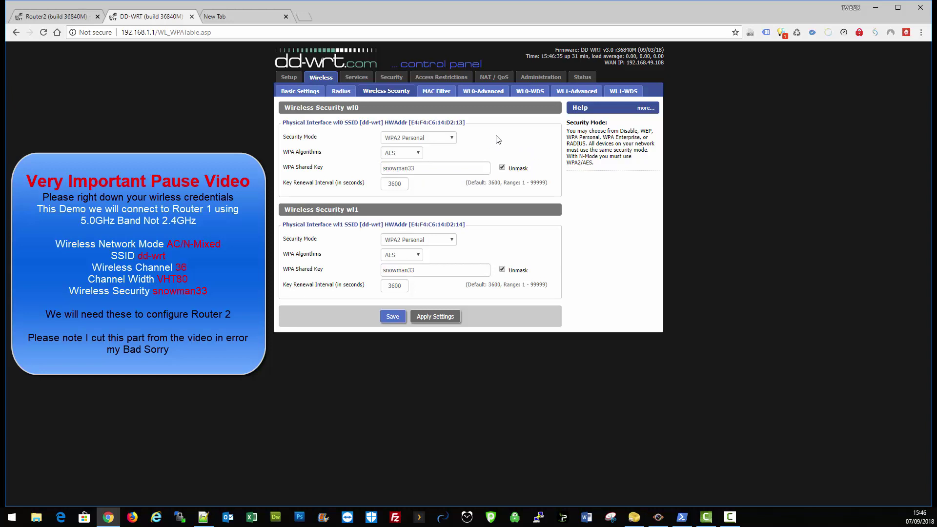
click(56, 16)
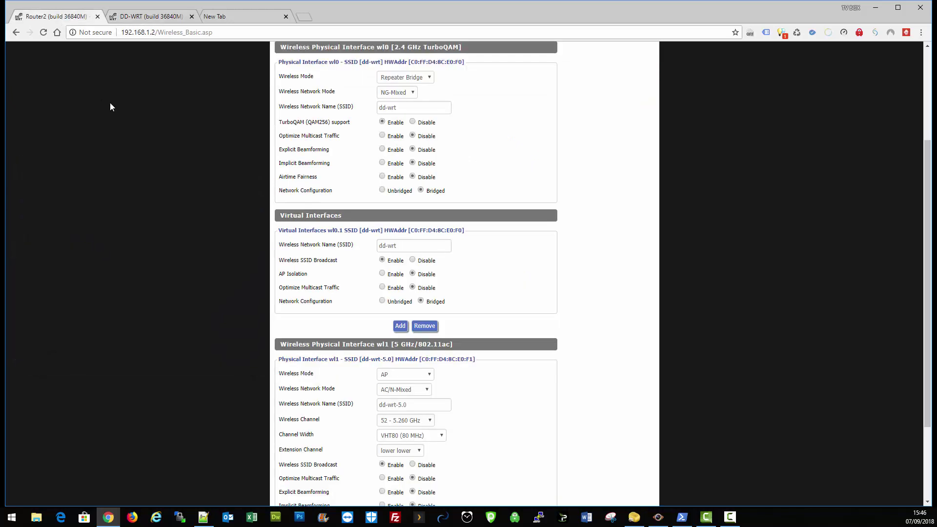
click(137, 18)
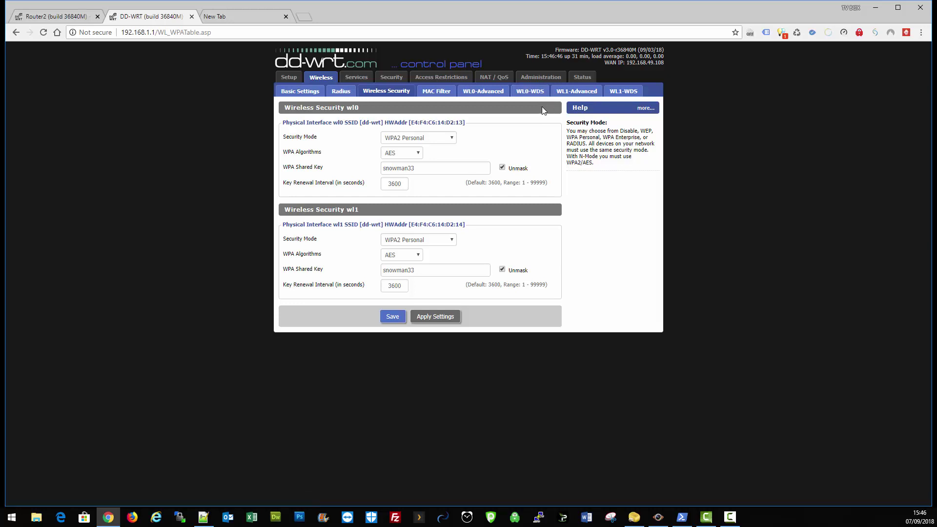
Step: Verify Router 1's OpenVPN status reads CONNECTED SUCCESS, then switch to Router 2's tab
click(582, 77)
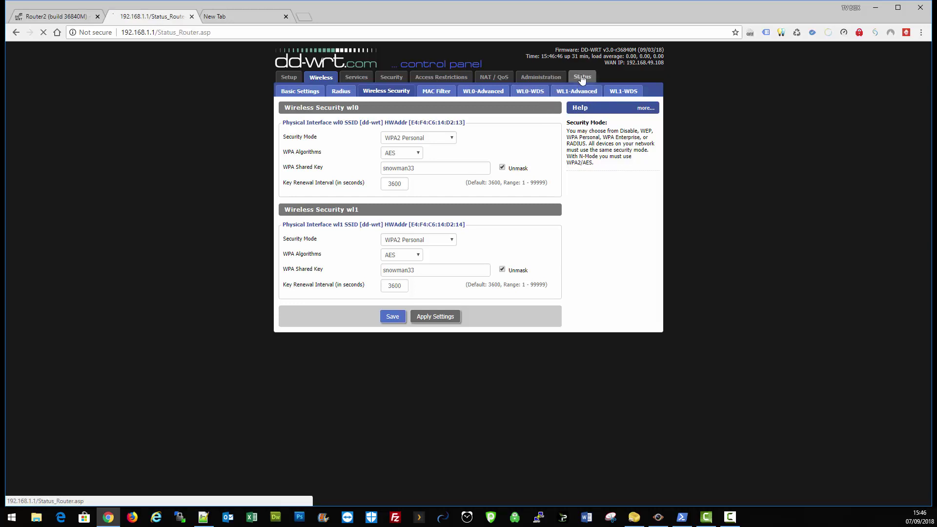
click(404, 97)
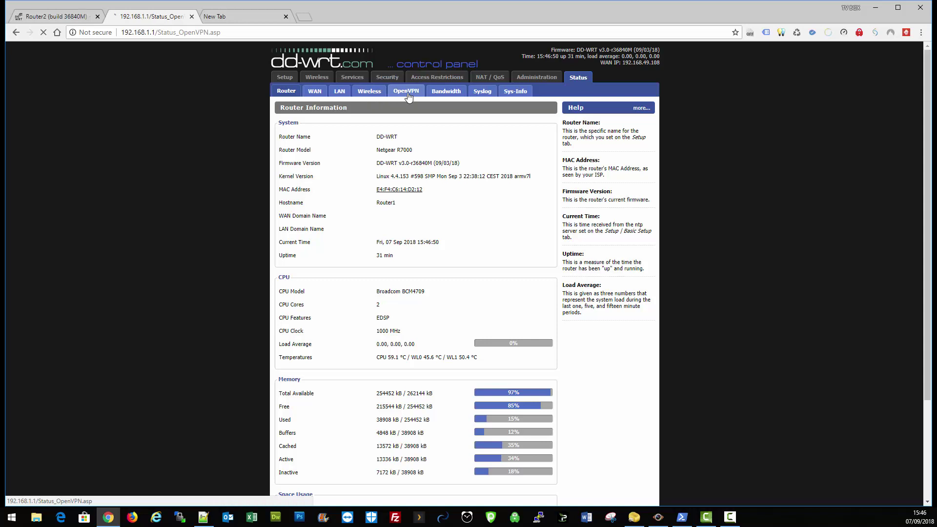
drag(363, 121, 296, 118)
click(362, 132)
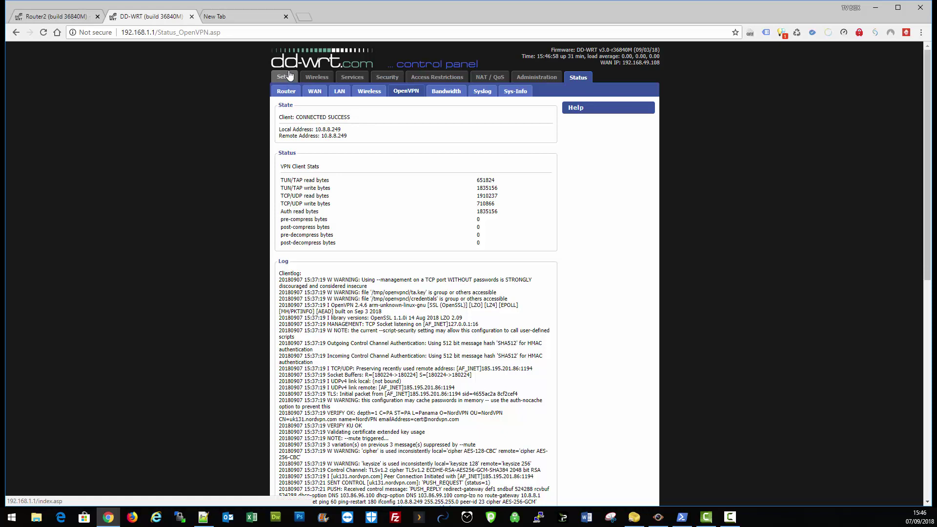
click(63, 17)
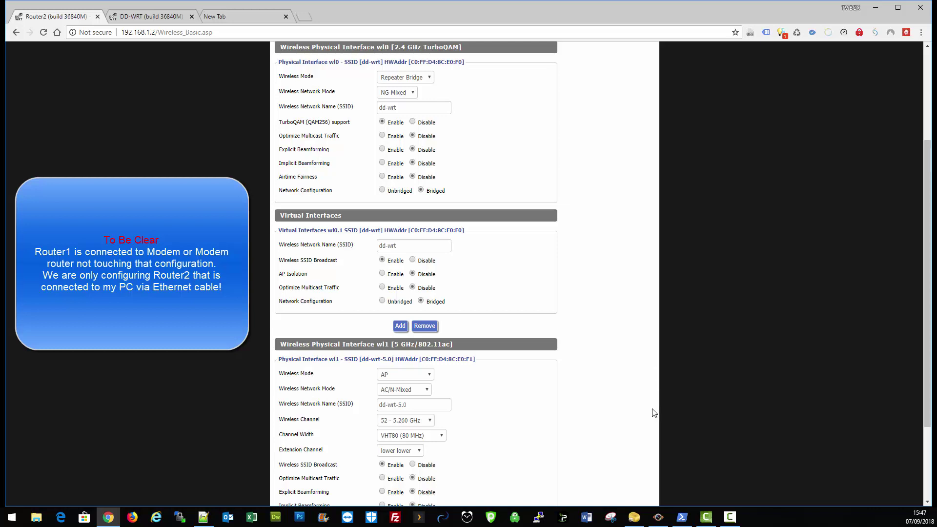
Step: Restore Router 2 to factory defaults from Administration > Factory Defaults and confirm the reset
scroll(521, 275, up, 3)
click(534, 78)
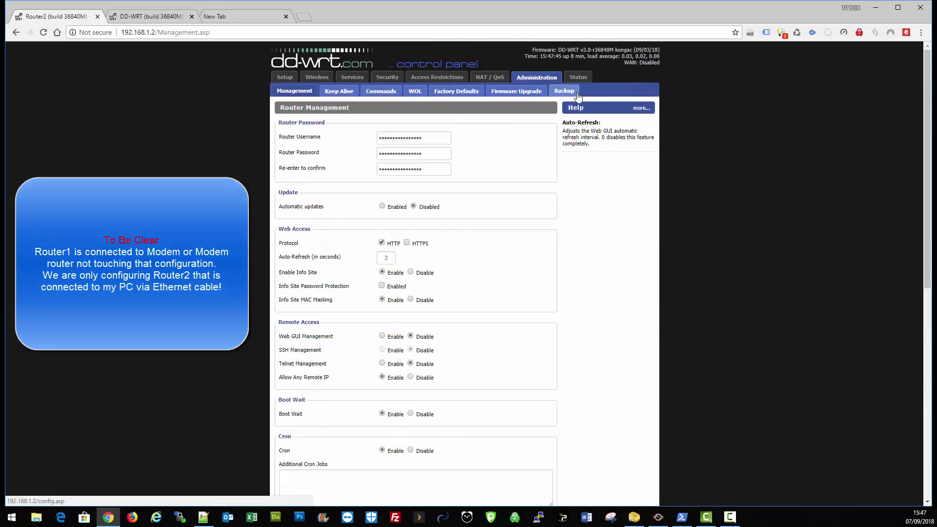
click(479, 96)
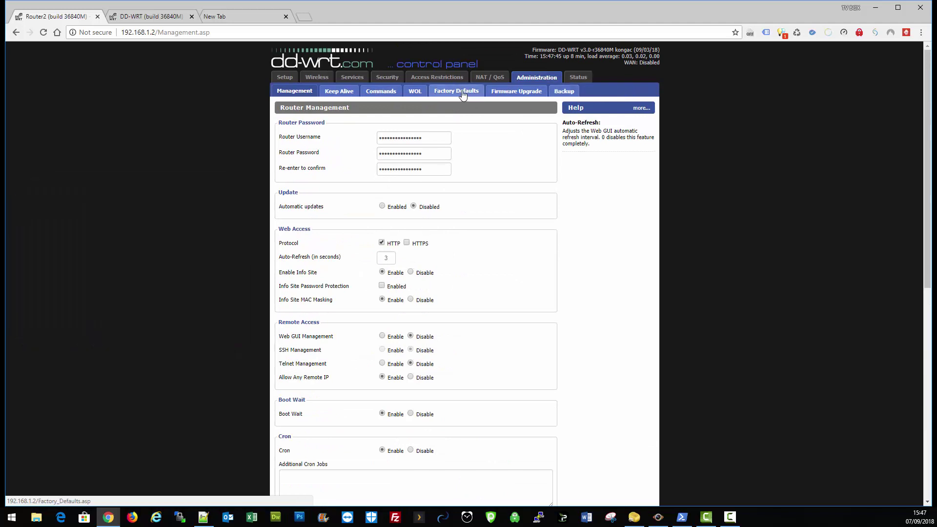
click(385, 136)
click(387, 165)
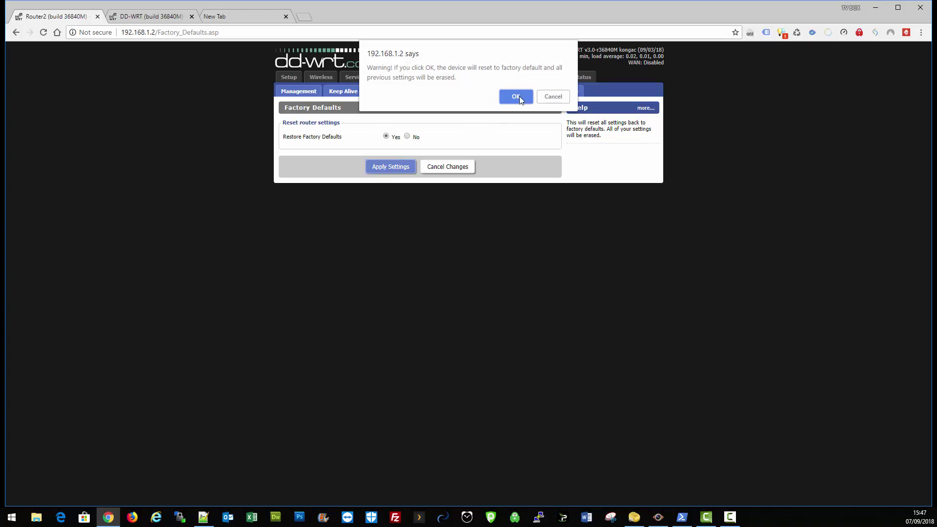
click(515, 96)
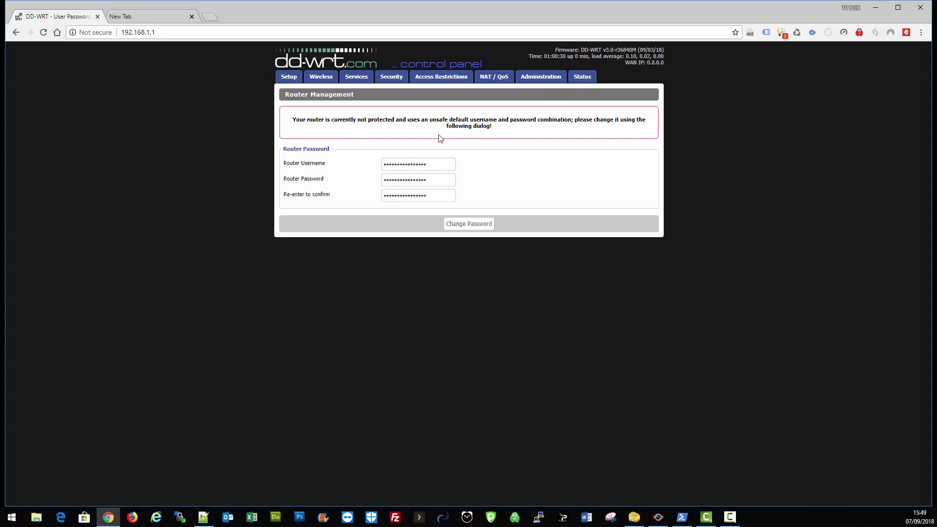
Step: Set a new router username and password, confirming the password, and save the credentials
double_click(444, 166)
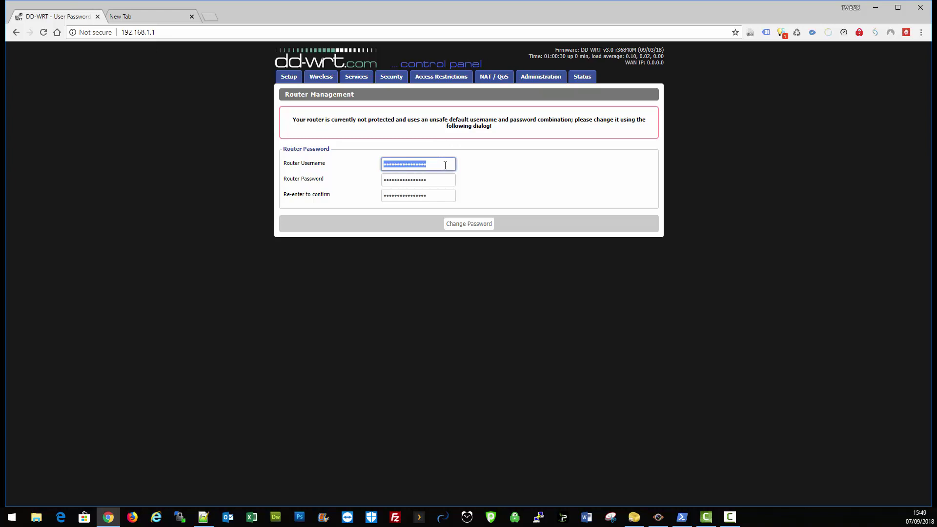
text(a)
key(Tab)
text(pas)
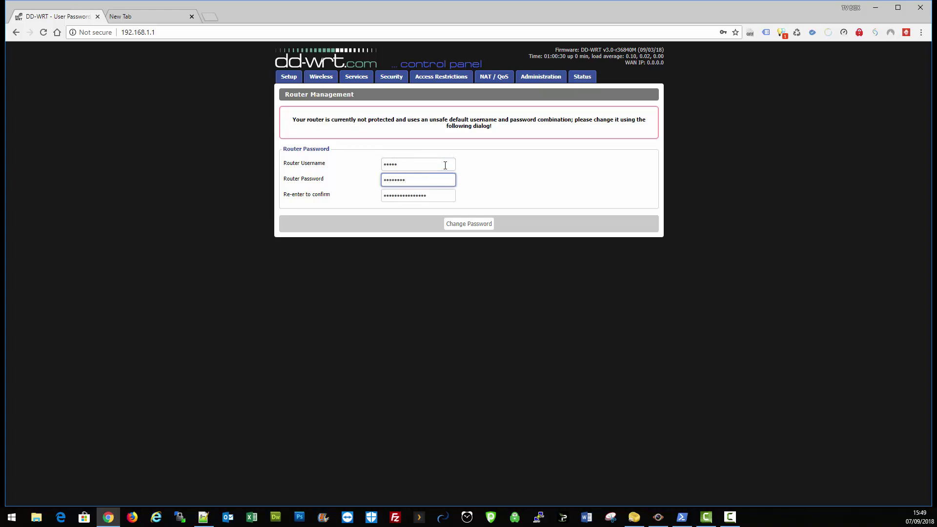
key(Tab)
text(pas)
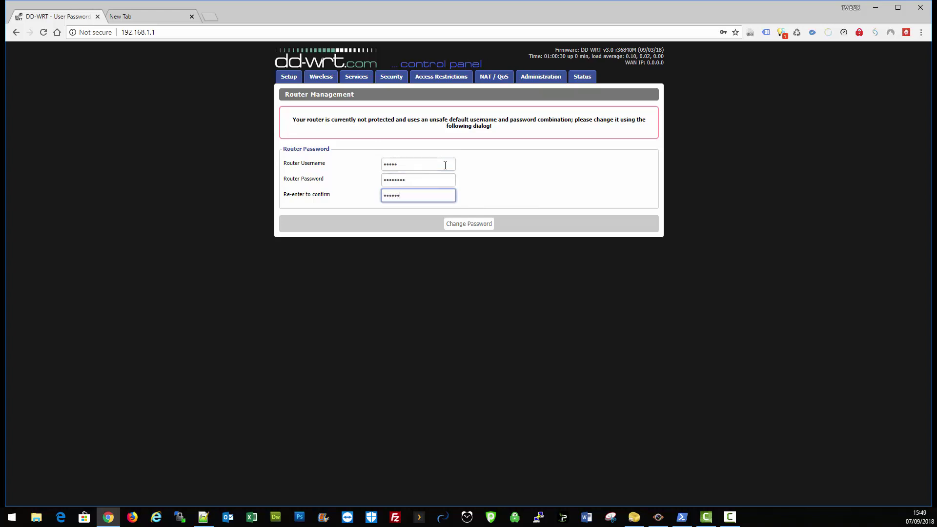
click(481, 225)
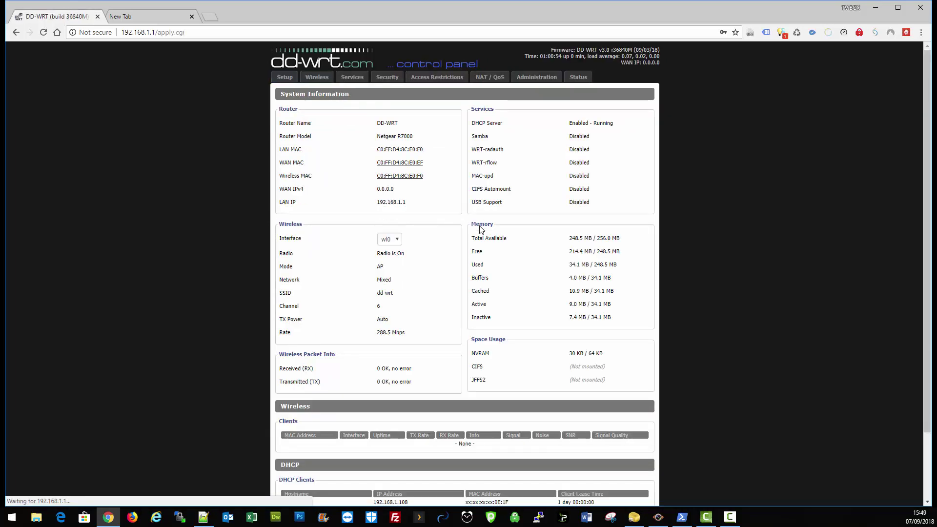
Step: Change the Local IP Address to 192.168.1.2 in Basic Setup and apply it
click(287, 81)
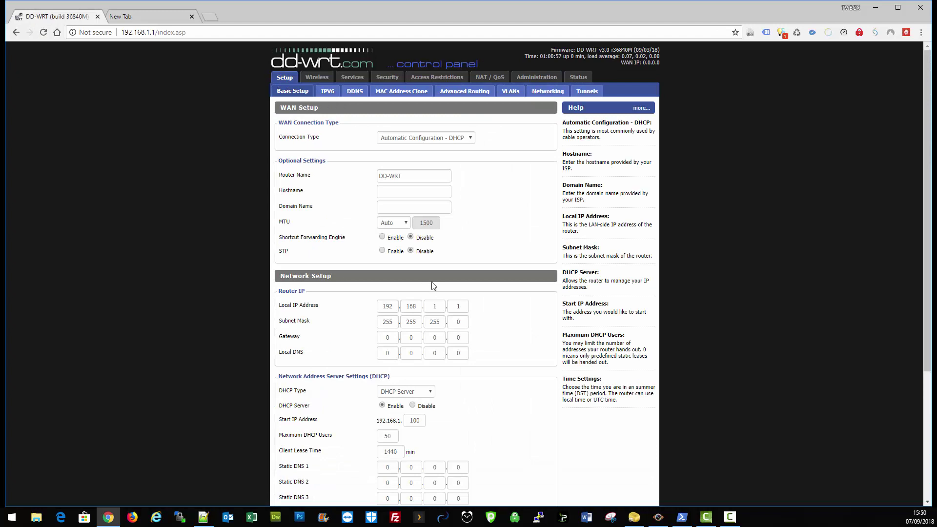
click(458, 307)
text(12)
key(BackSpace)
key(BackSpace)
text(2)
scroll(476, 392, down, 4)
click(411, 484)
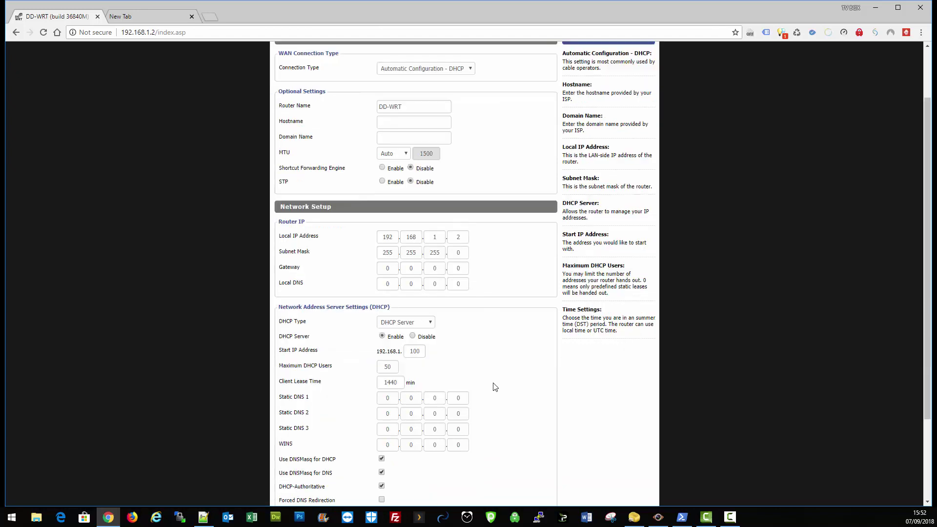
Step: Reload the control panel at the new address 192.168.1.2
scroll(495, 387, down, 3)
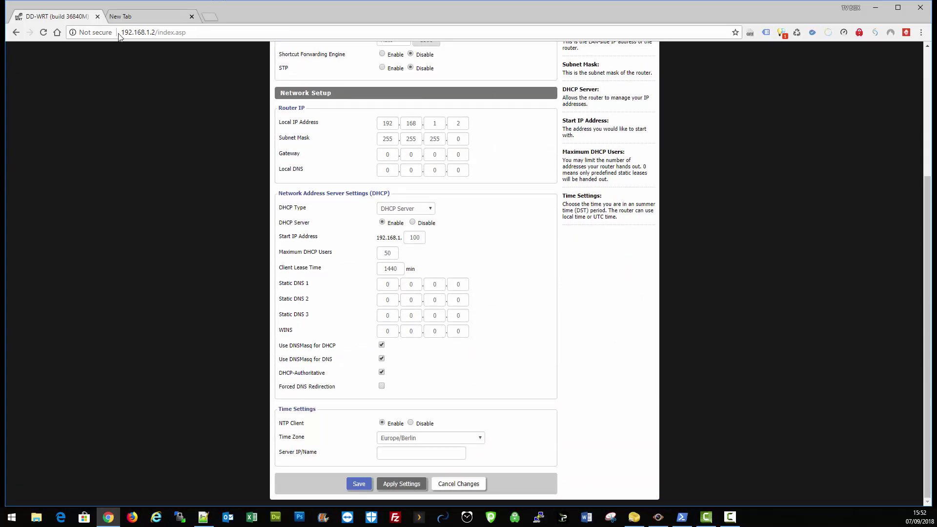
drag(185, 33, 128, 37)
key(BackSpace)
text(192.168.1.2)
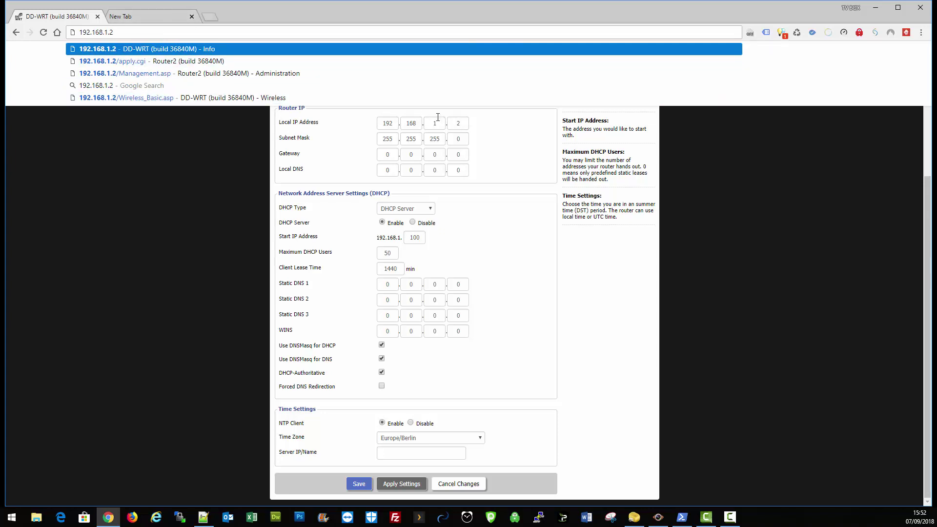
key(Return)
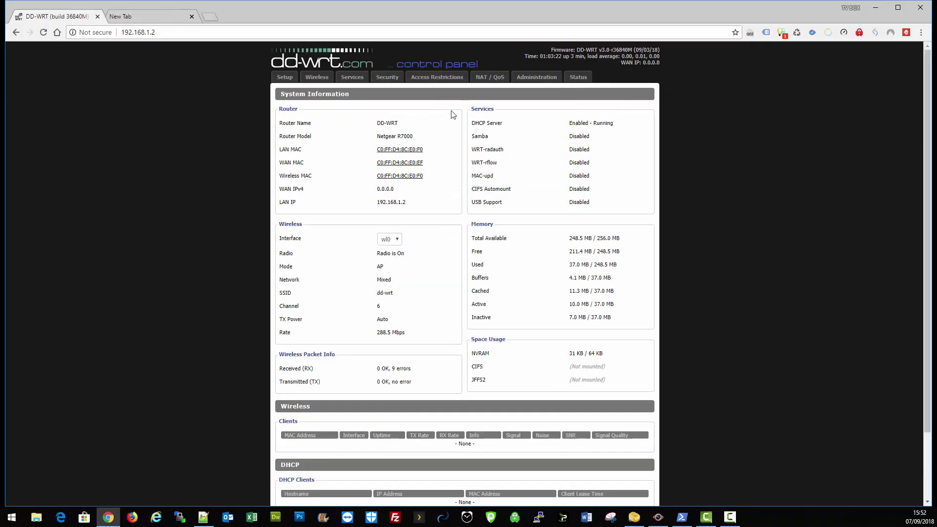
Step: Configure wl1 as Repeater Bridge, AC/N-Mixed, channel 36 (5.180 GHz), VHT80, and save
click(314, 78)
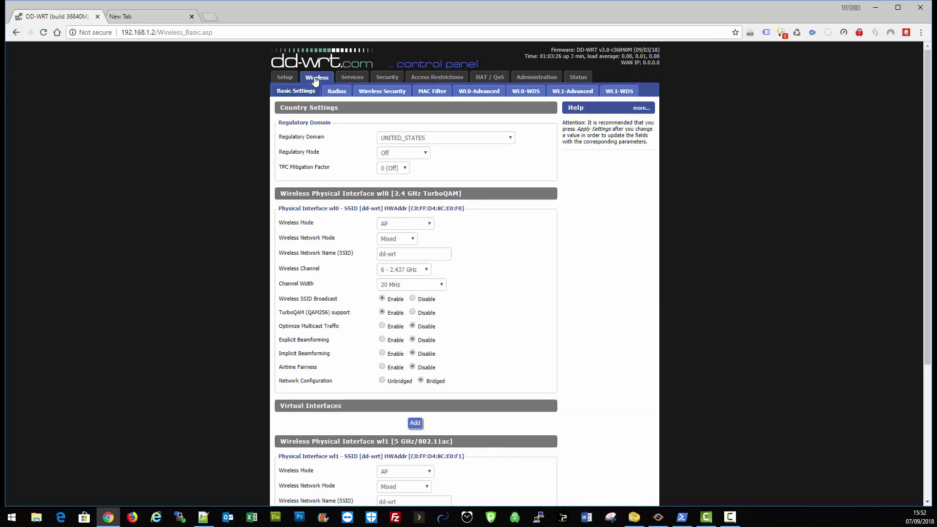
scroll(429, 210, down, 4)
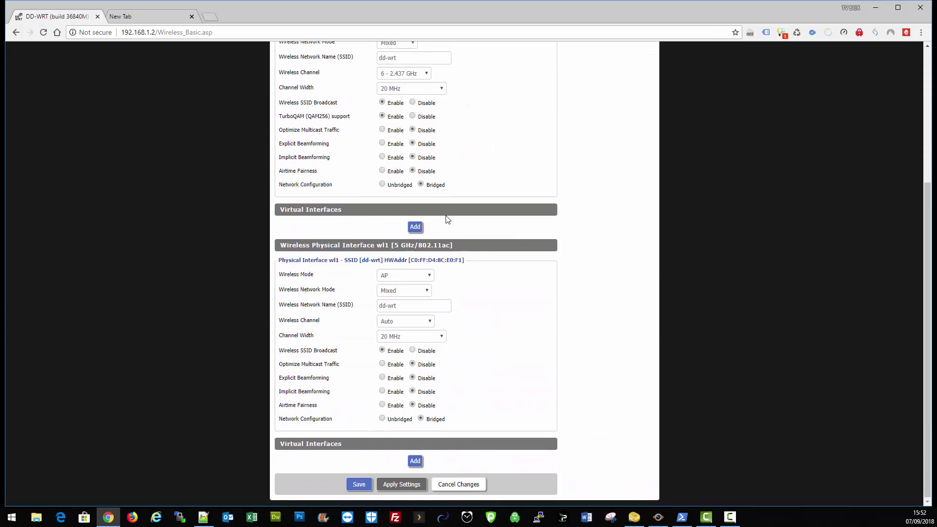
click(429, 275)
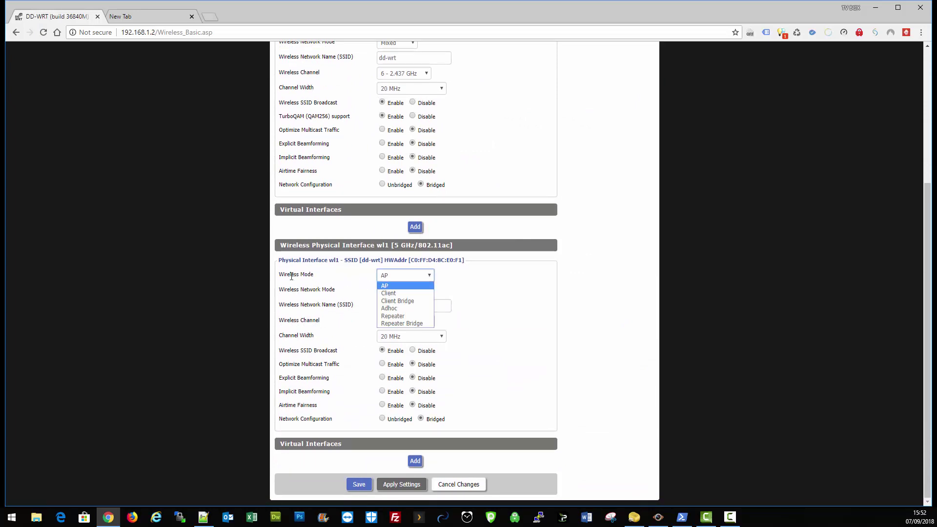
click(408, 323)
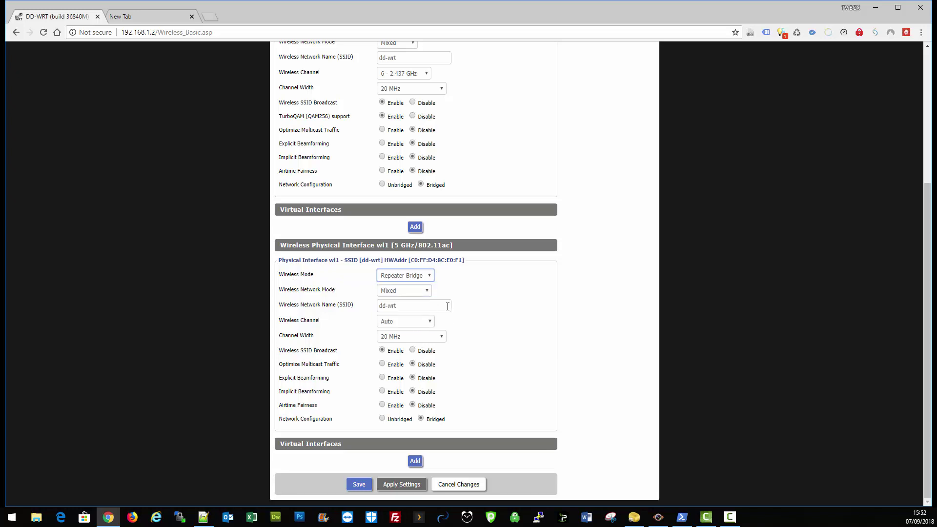
click(427, 291)
click(423, 336)
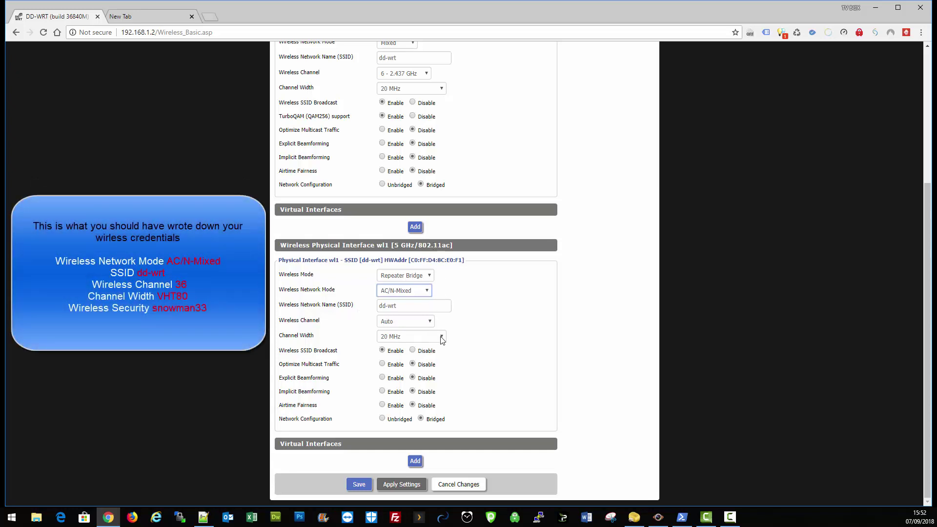
click(421, 324)
click(421, 339)
click(440, 336)
click(432, 362)
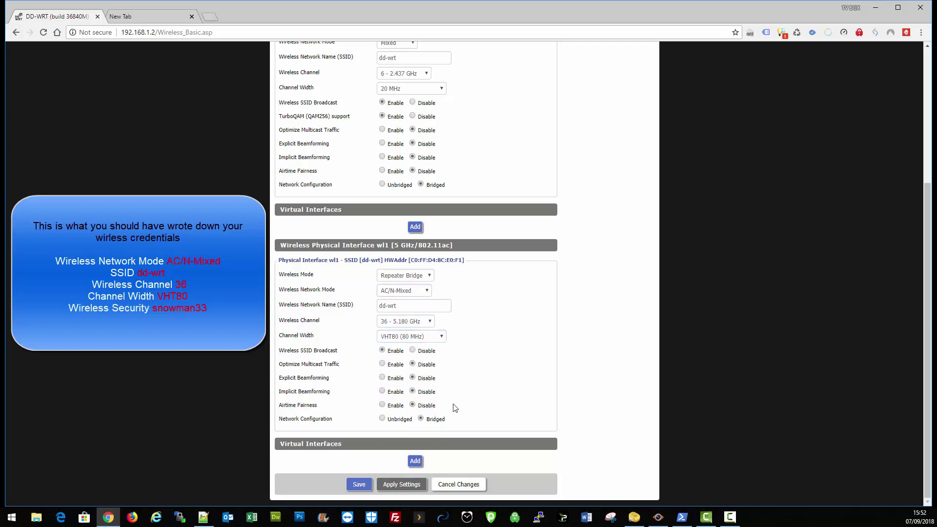
click(357, 484)
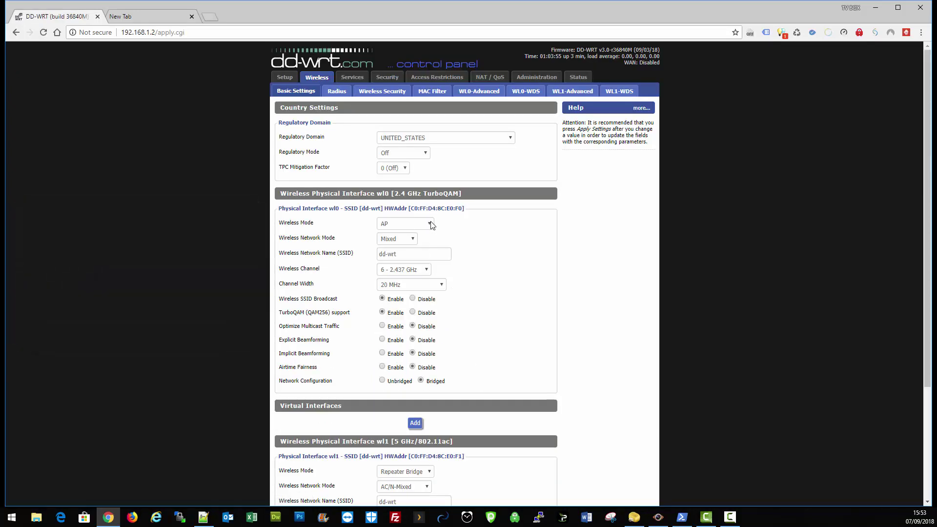
Step: Set the 2.4 GHz wl0 channel to 11 and save
click(427, 270)
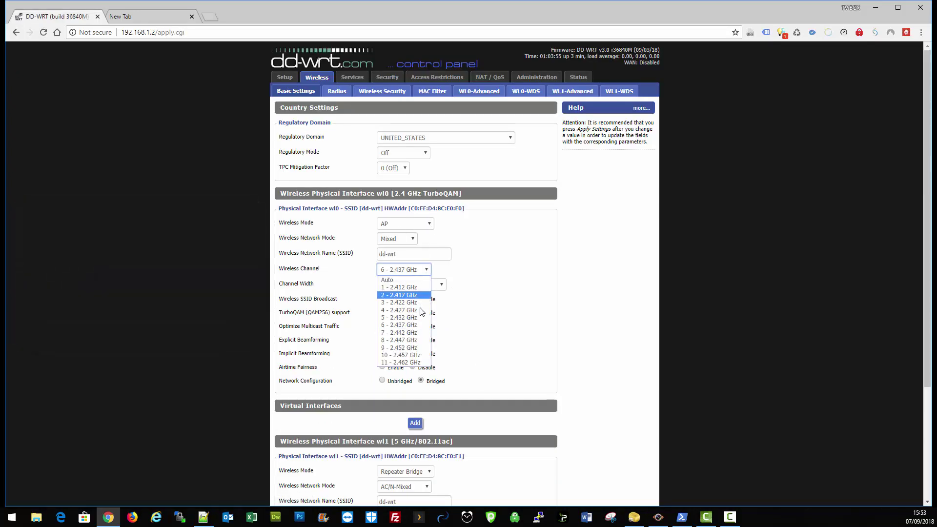
click(424, 362)
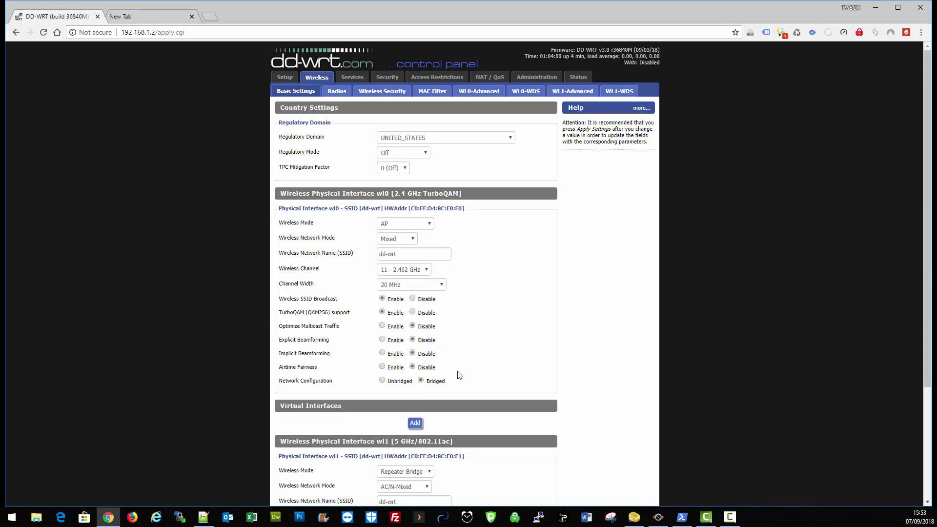
scroll(356, 369, down, 3)
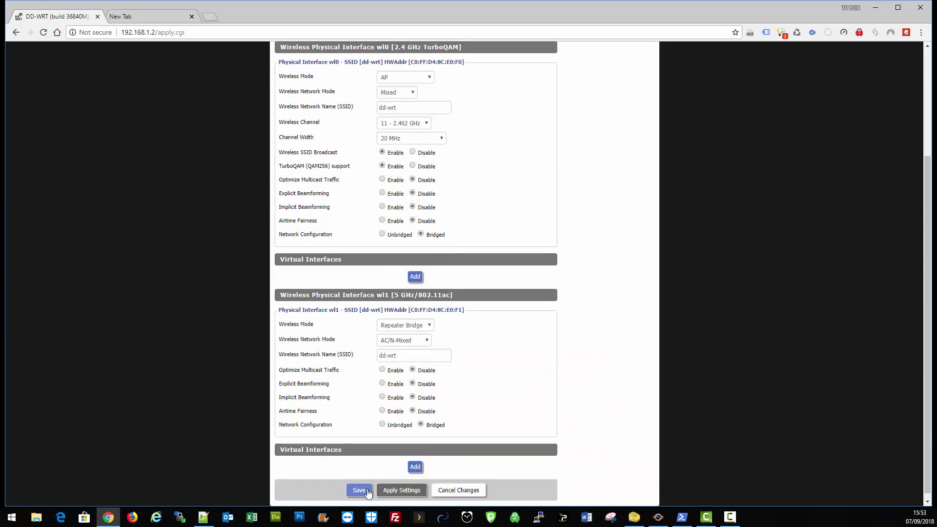
click(359, 490)
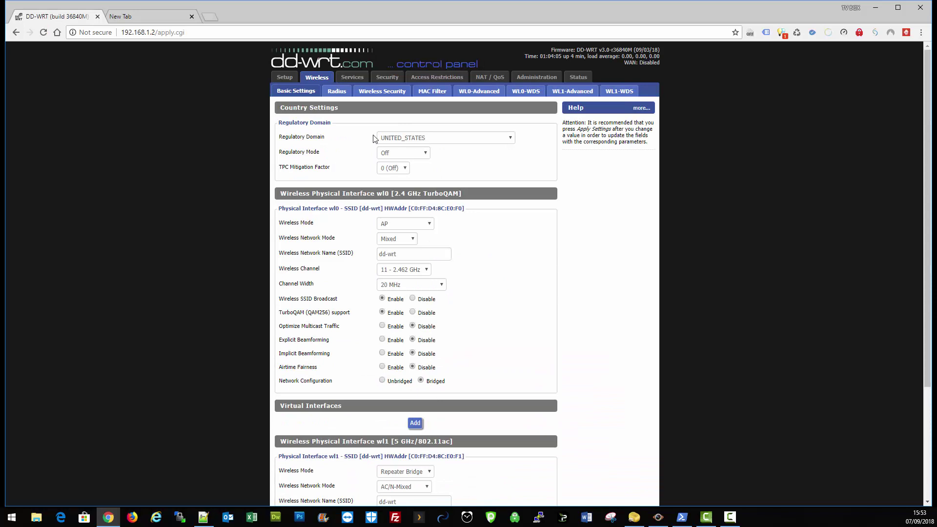
Step: Add a wl1 virtual interface, rename its SSID from dd-wrt_vap to dd-wrt, and save
scroll(469, 215, down, 1)
scroll(383, 168, up, 1)
scroll(383, 167, up, 1)
scroll(512, 318, down, 3)
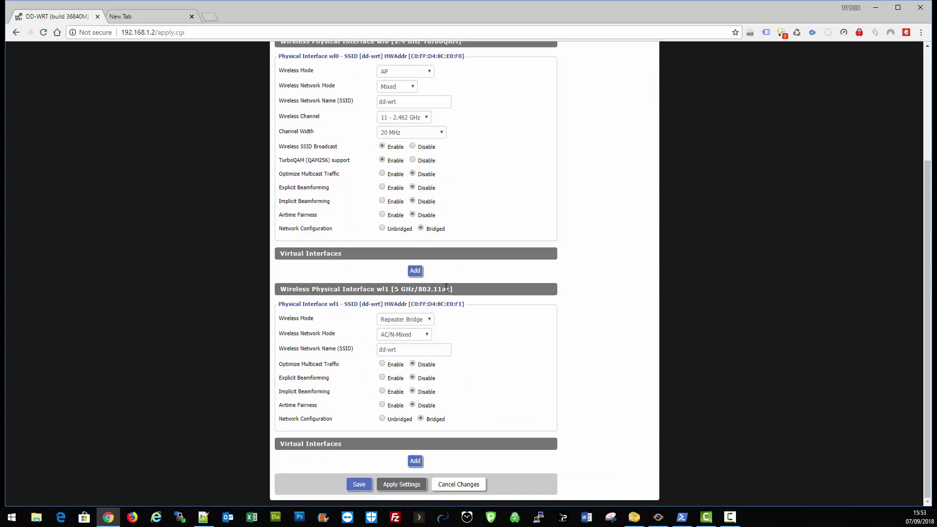
click(415, 460)
scroll(512, 360, down, 2)
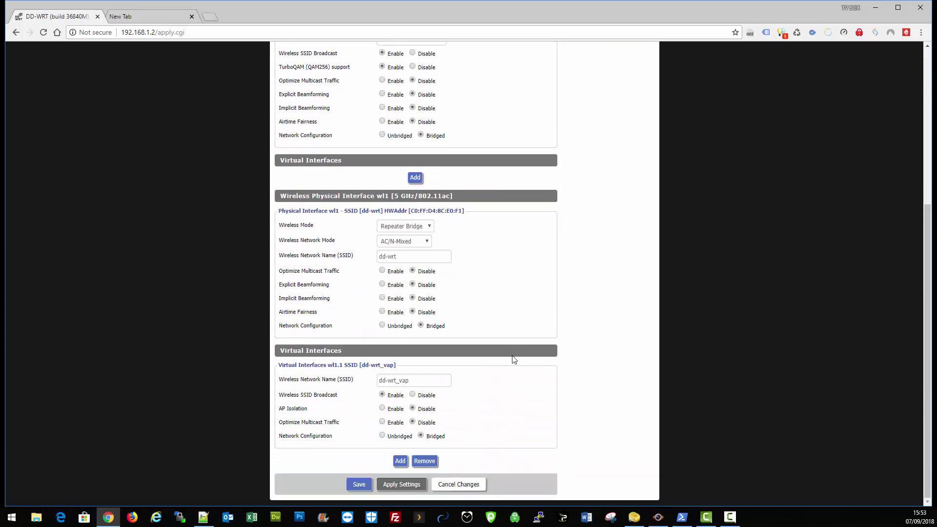
click(390, 259)
double_click(390, 257)
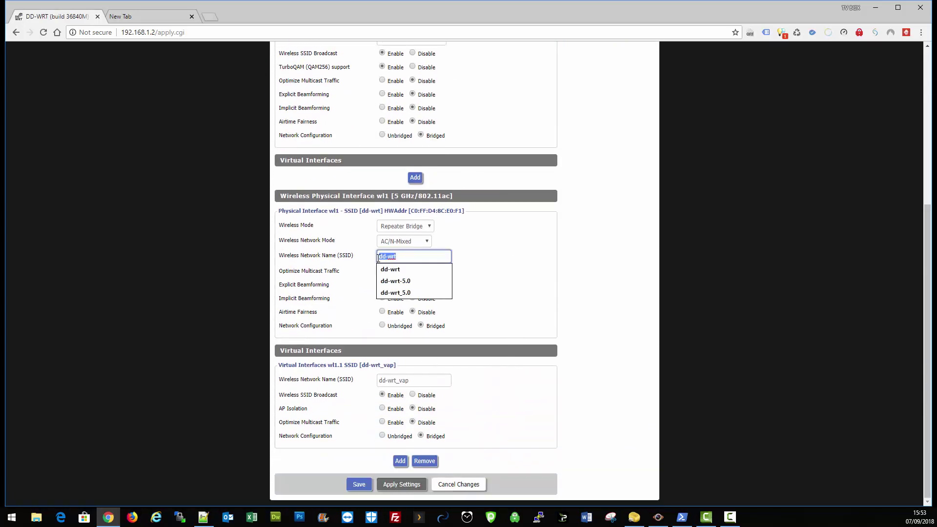
right_click(384, 256)
click(407, 290)
drag(410, 380, 400, 381)
key(BackSpace)
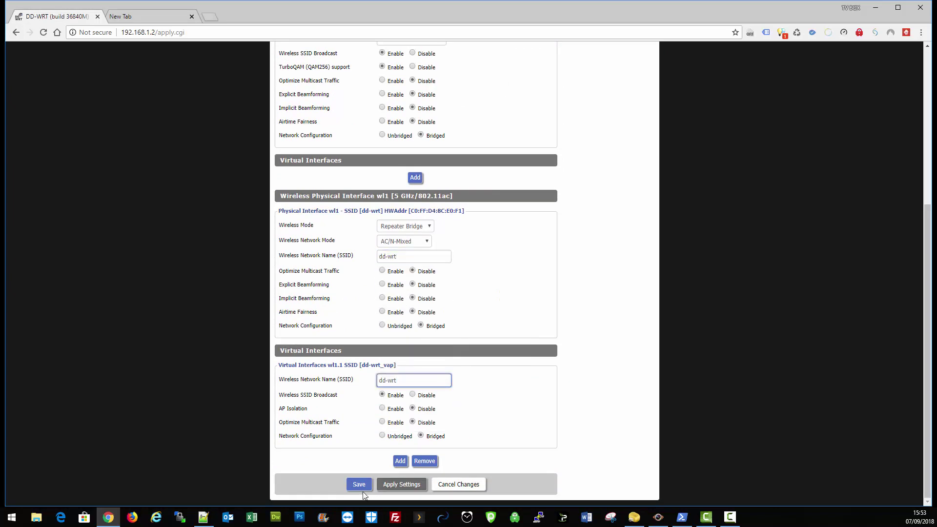
click(361, 485)
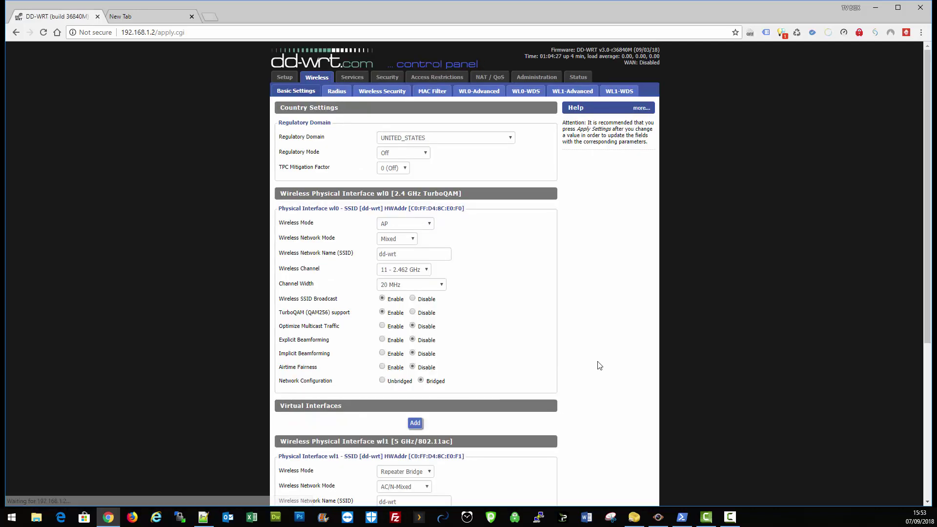
Step: Set the wl1.1 virtual interface to WPA2 Personal and reveal all three shared keys
click(390, 94)
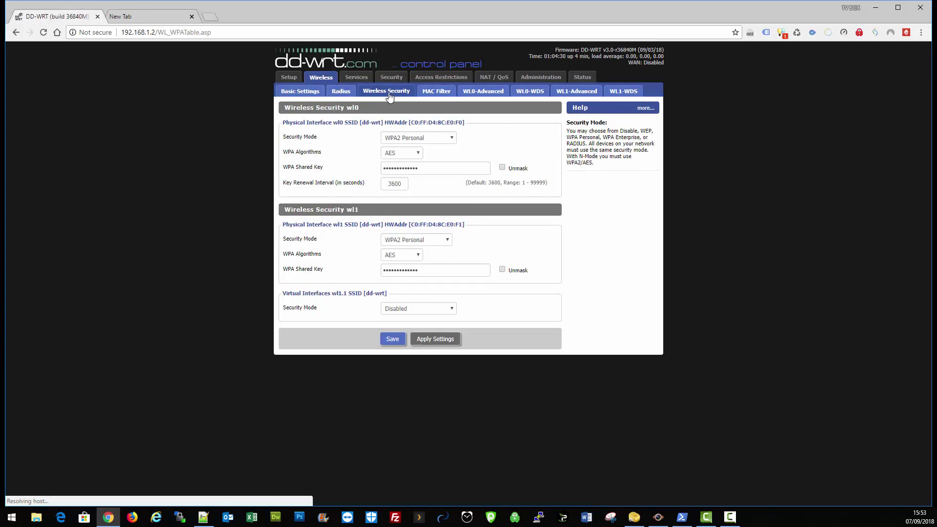
click(502, 168)
click(502, 269)
click(452, 309)
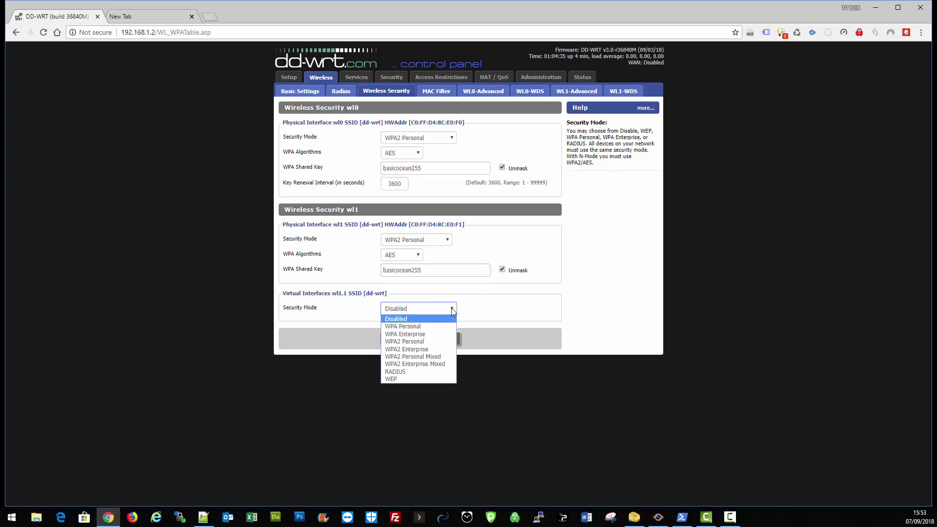
click(444, 341)
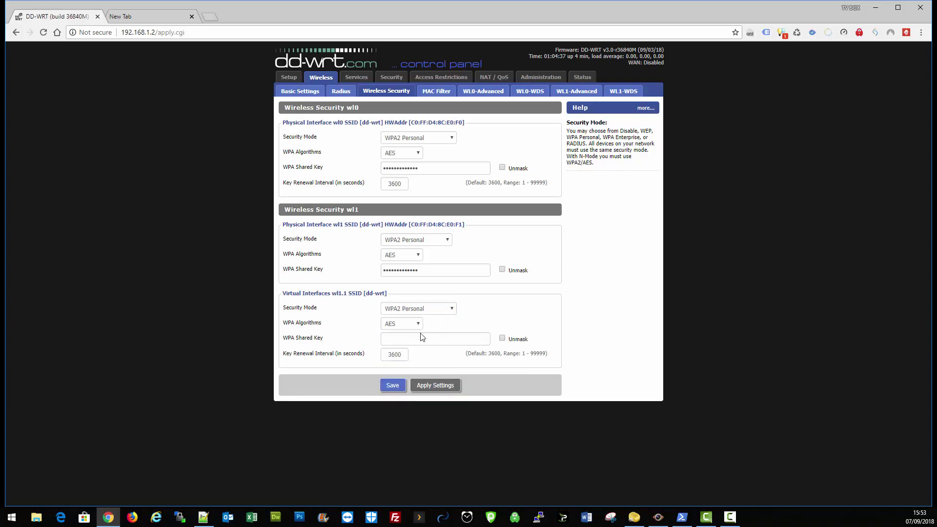
click(502, 339)
click(502, 270)
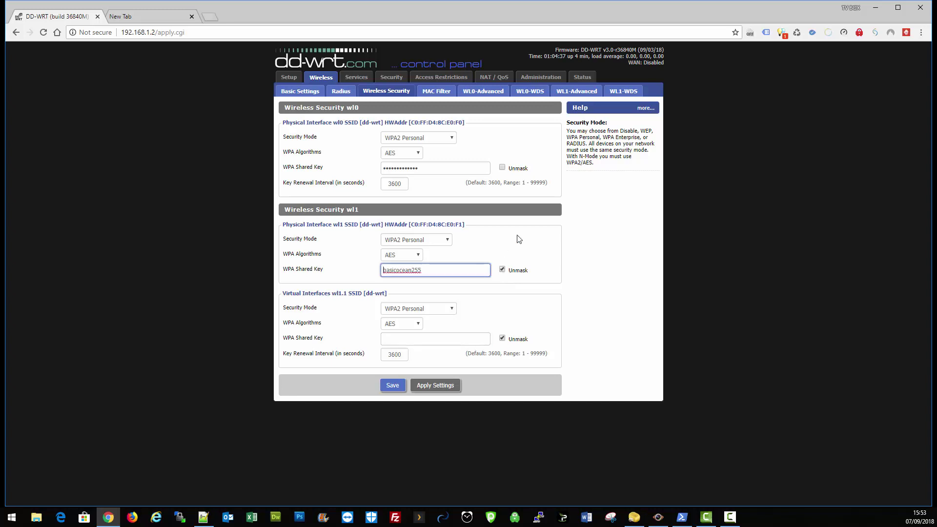
click(502, 167)
Step: Enter the virtual interface's shared key, then copy it
click(411, 340)
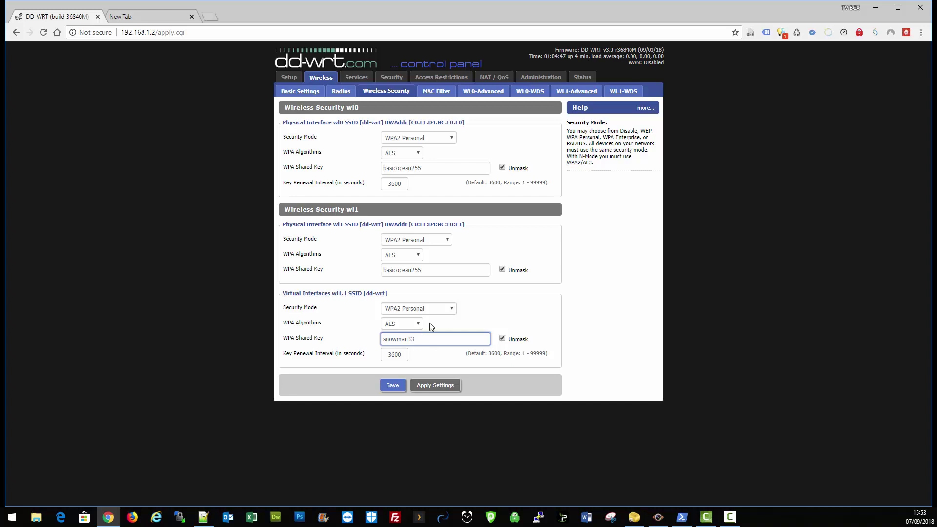
double_click(407, 338)
right_click(387, 340)
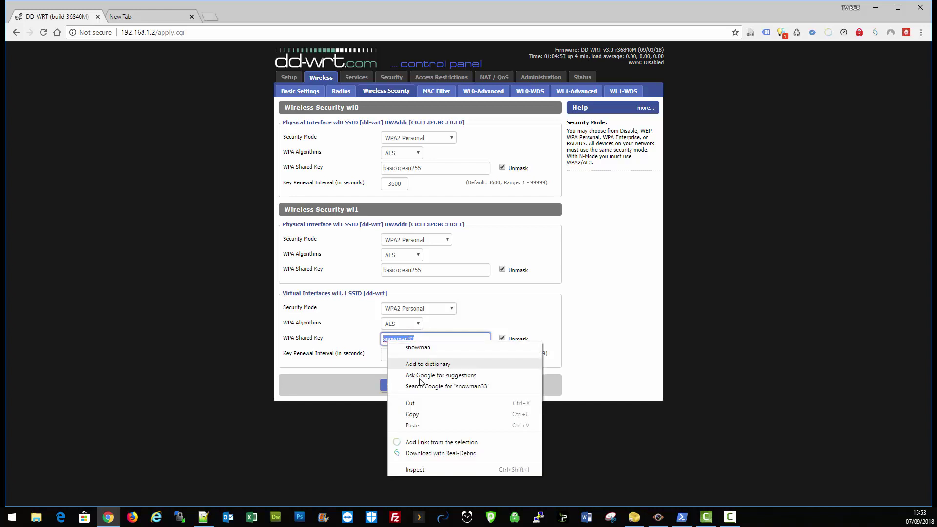
click(413, 414)
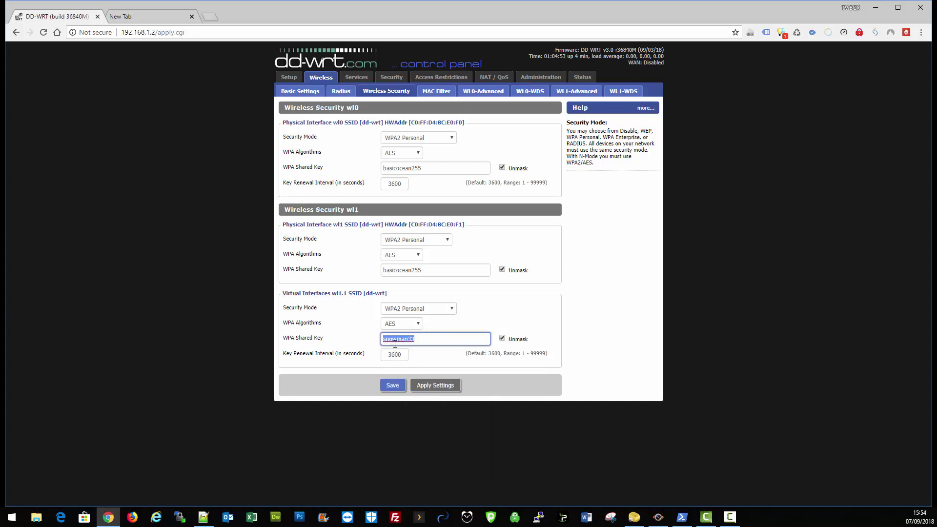
Step: Paste the copied key into the wl1 and wl0 shared key fields and save
double_click(381, 271)
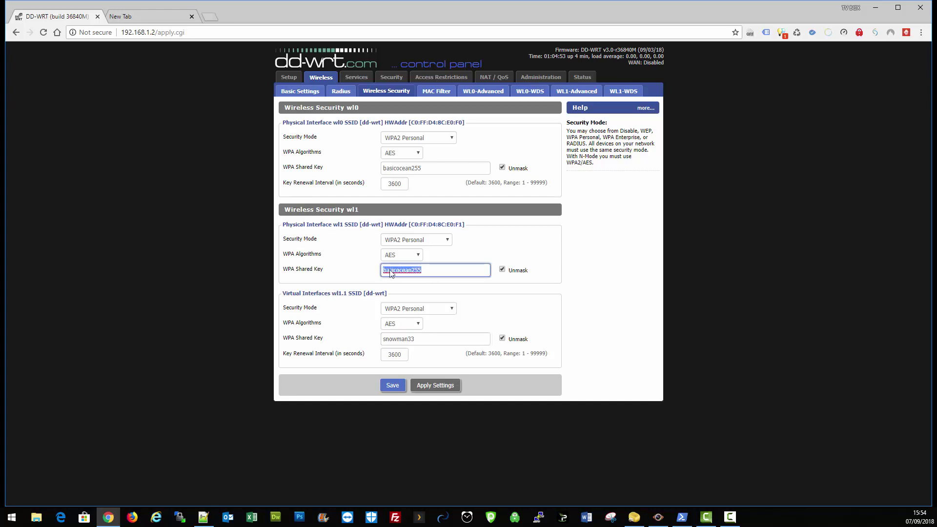
right_click(390, 272)
click(405, 354)
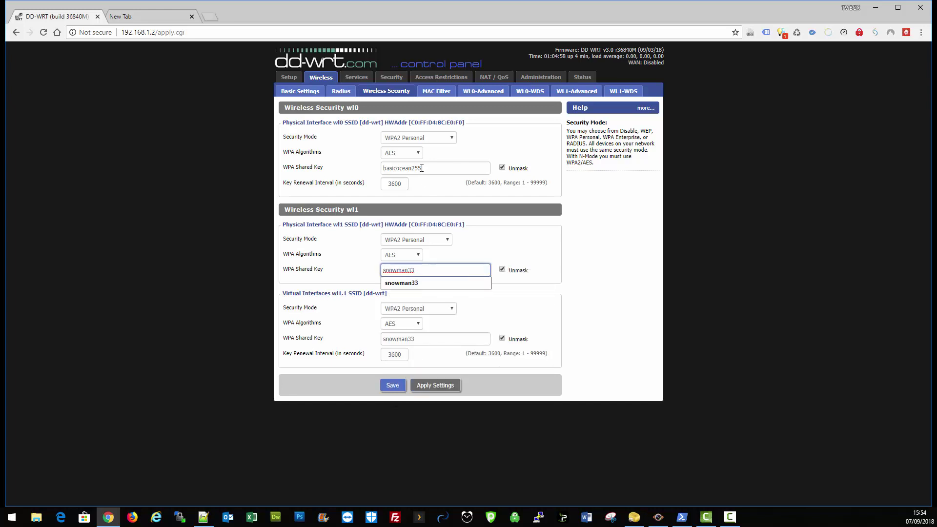
drag(421, 167, 383, 169)
right_click(391, 170)
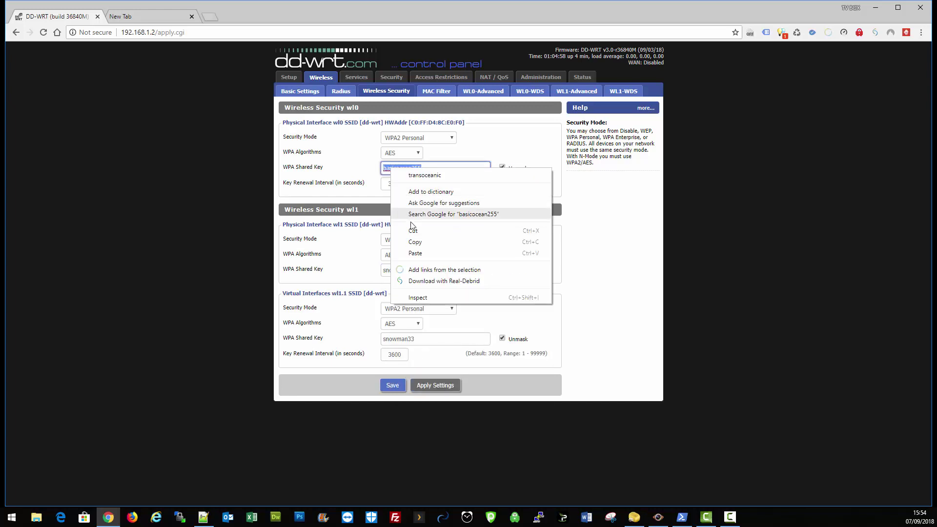
click(413, 252)
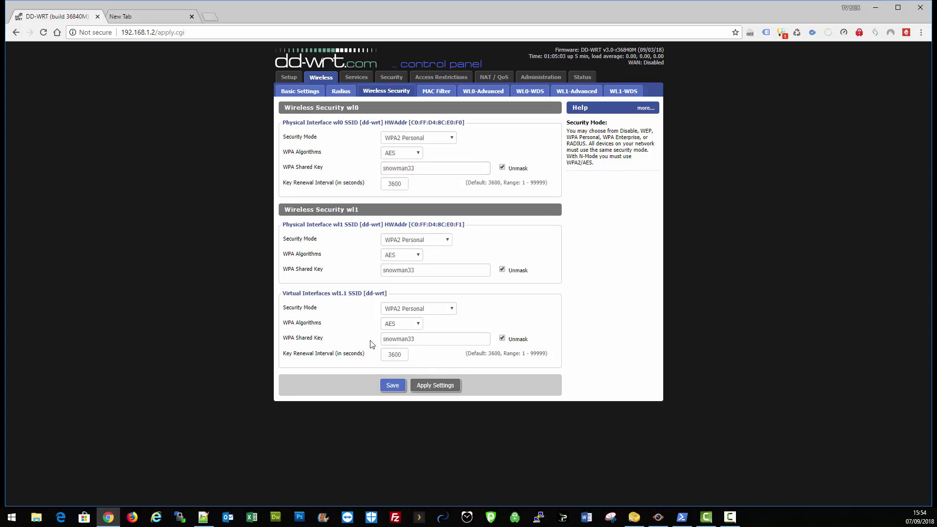
click(395, 385)
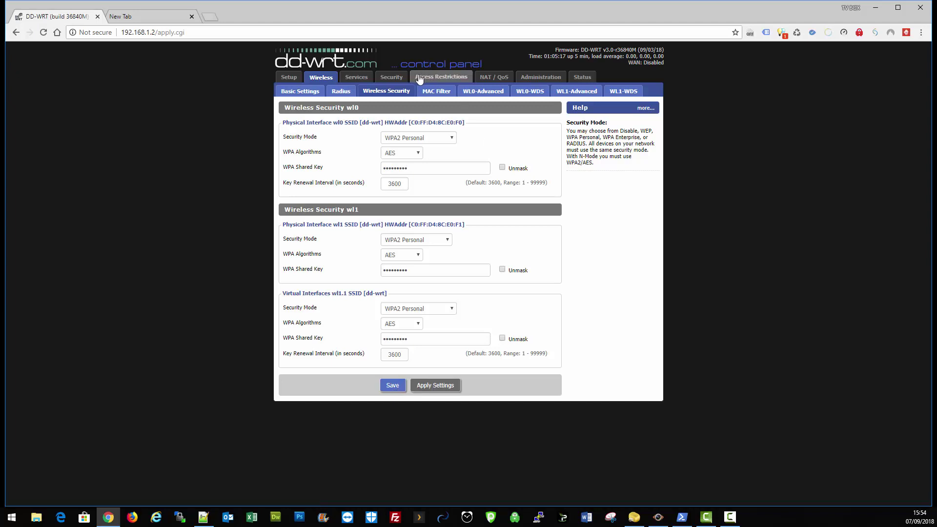
Step: Turn off ARP Spoofing Protection, anonymous WAN ping blocking and Filter IDENT, then save the firewall
click(390, 78)
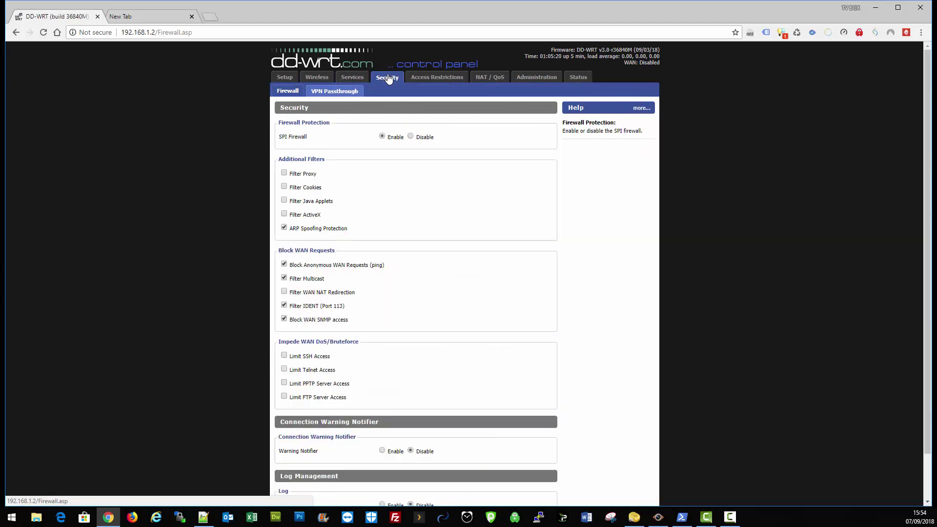
click(284, 227)
click(284, 264)
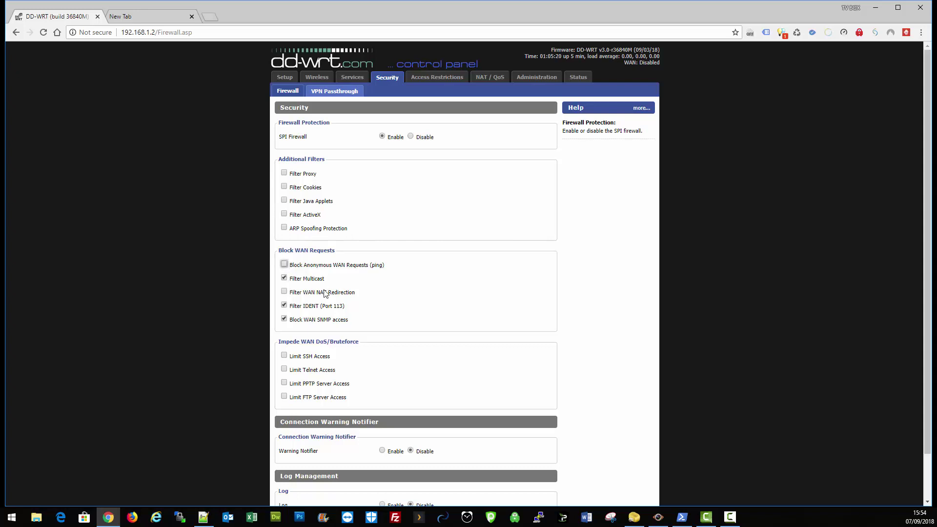
click(284, 306)
scroll(385, 367, down, 2)
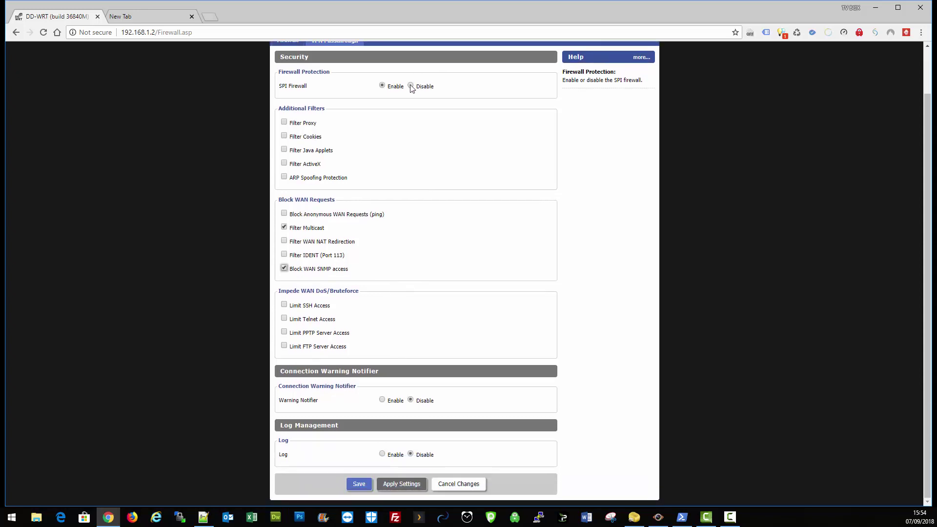
click(358, 484)
Step: Disable the SPI firewall, re-enable Filter Multicast, and save the firewall settings
click(409, 137)
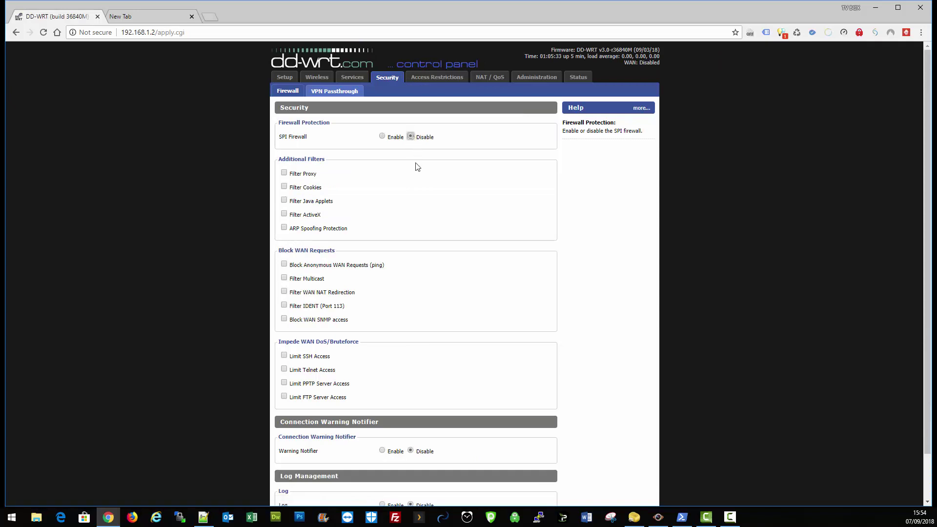
click(284, 279)
scroll(410, 320, down, 2)
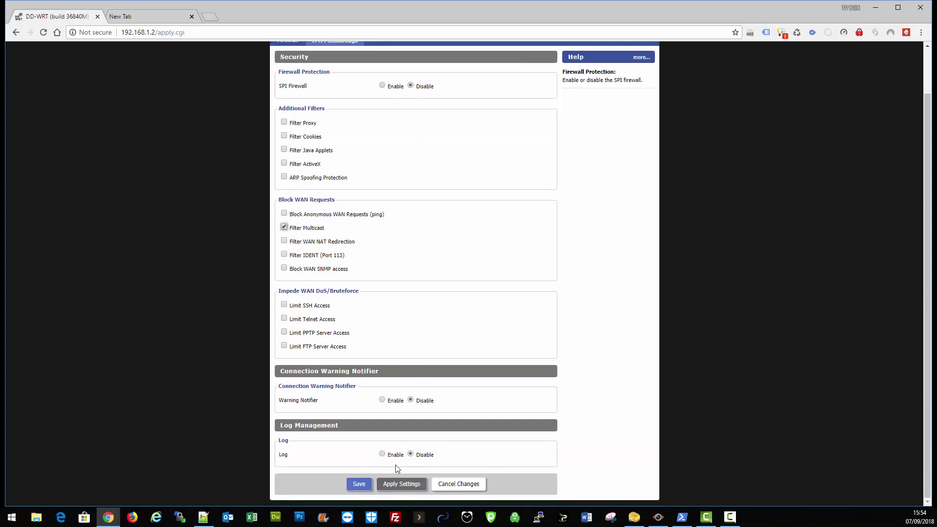
click(360, 483)
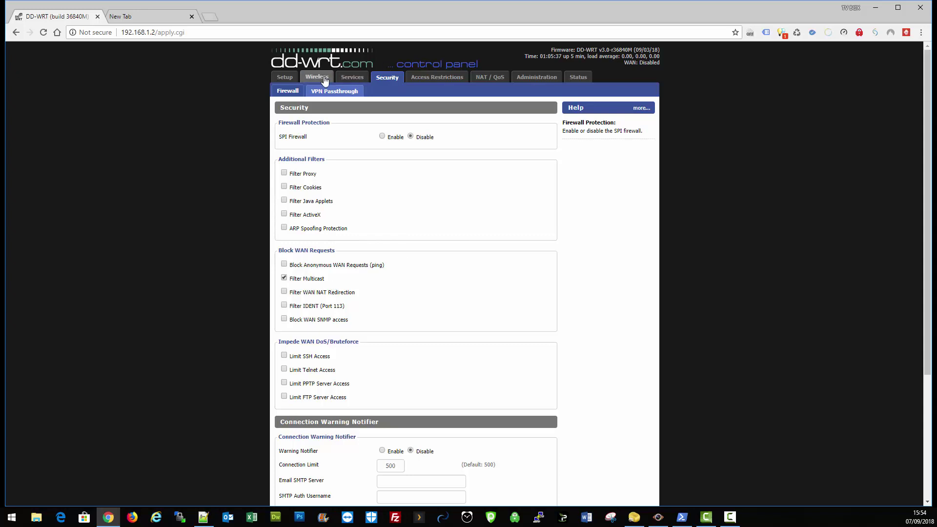
scroll(350, 119, down, 1)
scroll(349, 120, up, 1)
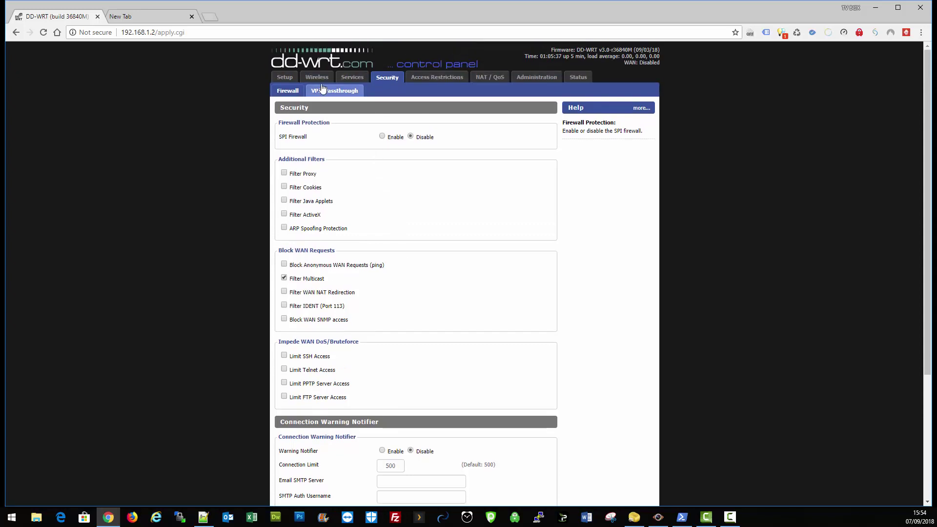
Step: Go back to the Wireless Basic Settings page
click(317, 78)
scroll(372, 312, down, 5)
scroll(376, 323, up, 4)
Step: Switch the wl0 2.4 GHz Wireless Network Mode to NG-Mixed and save the basic wireless settings
scroll(375, 324, up, 1)
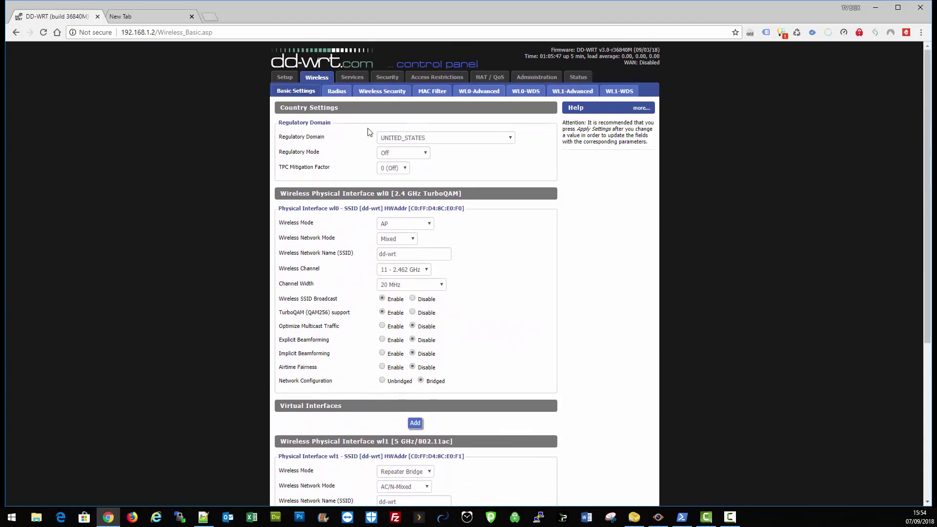
scroll(376, 320, down, 3)
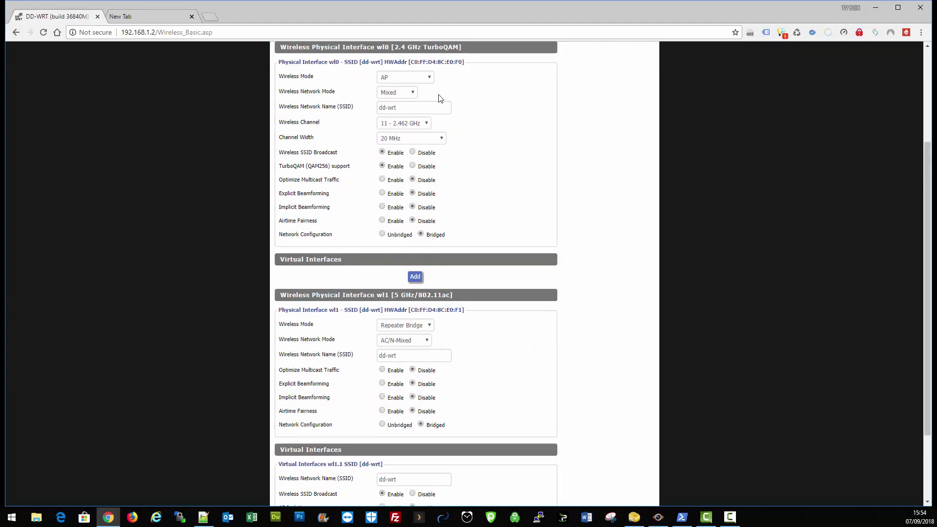
click(412, 91)
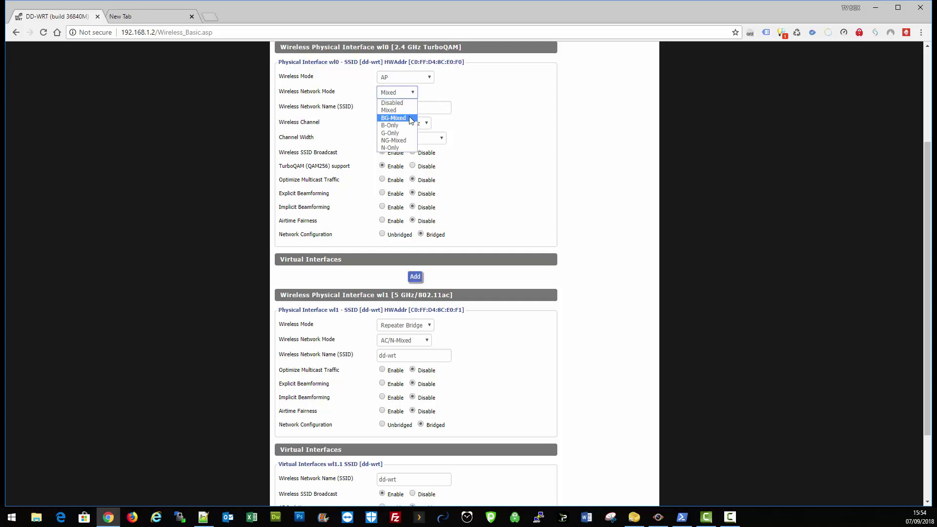
click(407, 140)
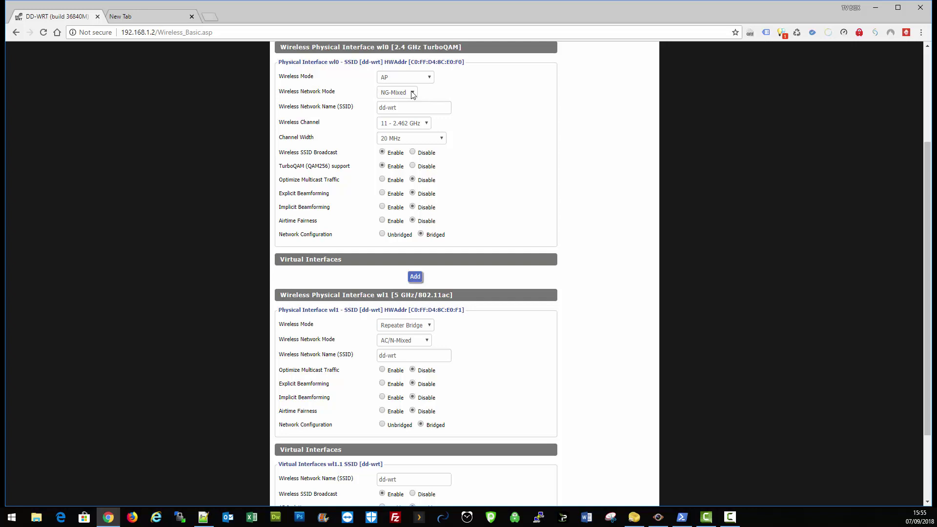
scroll(414, 93, down, 1)
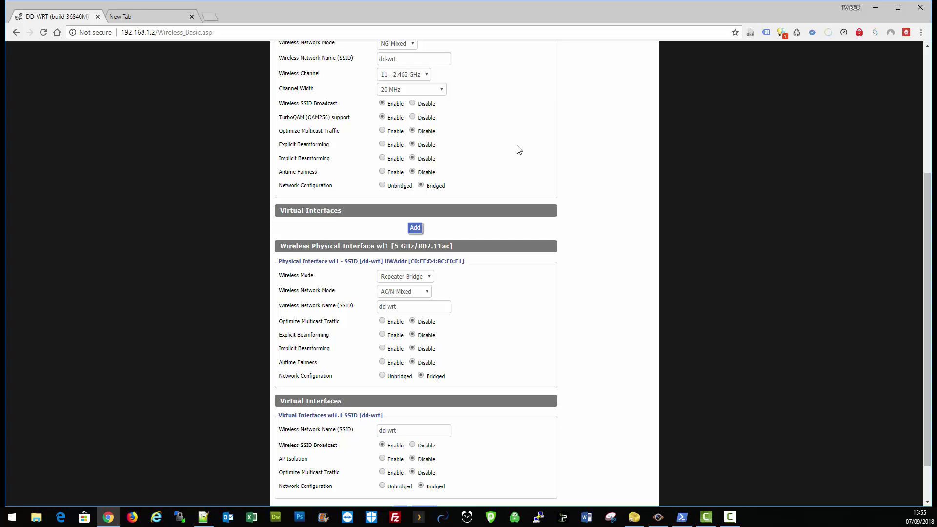
scroll(518, 150, down, 1)
scroll(516, 199, up, 4)
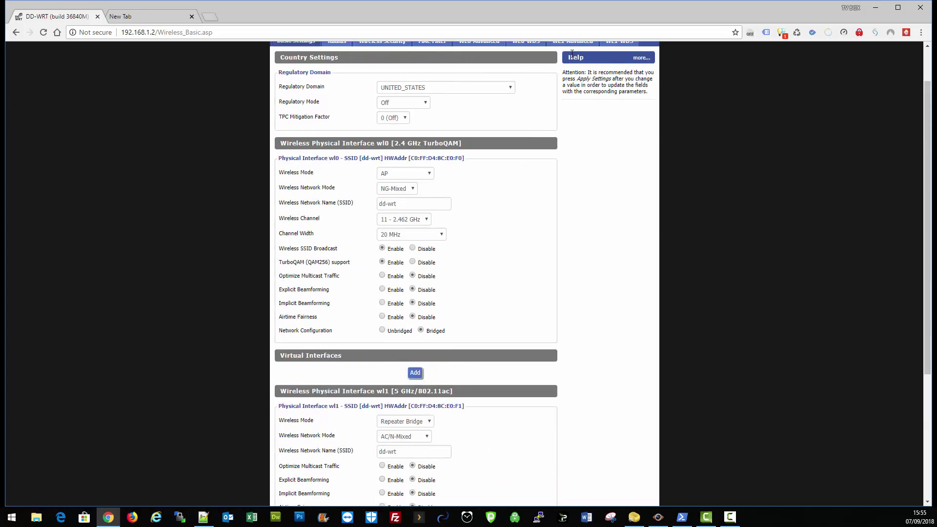
scroll(561, 195, up, 1)
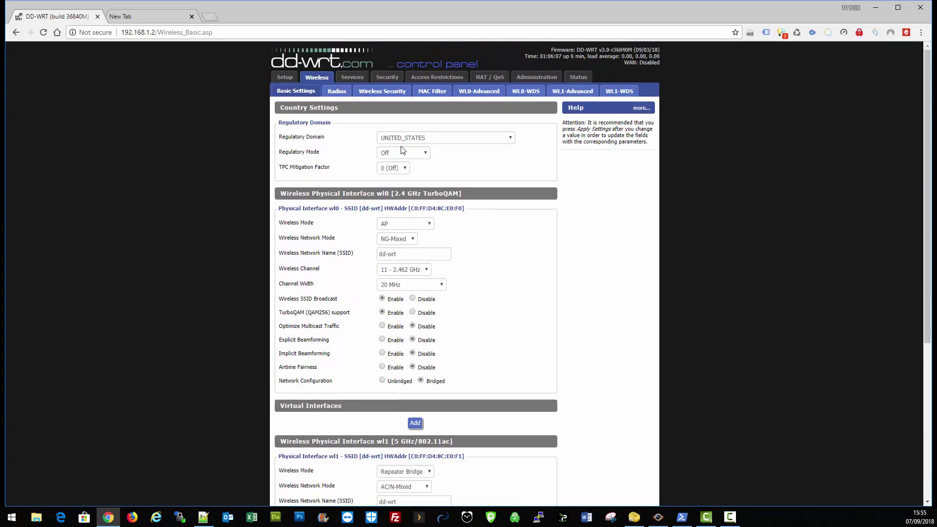
scroll(461, 322, down, 4)
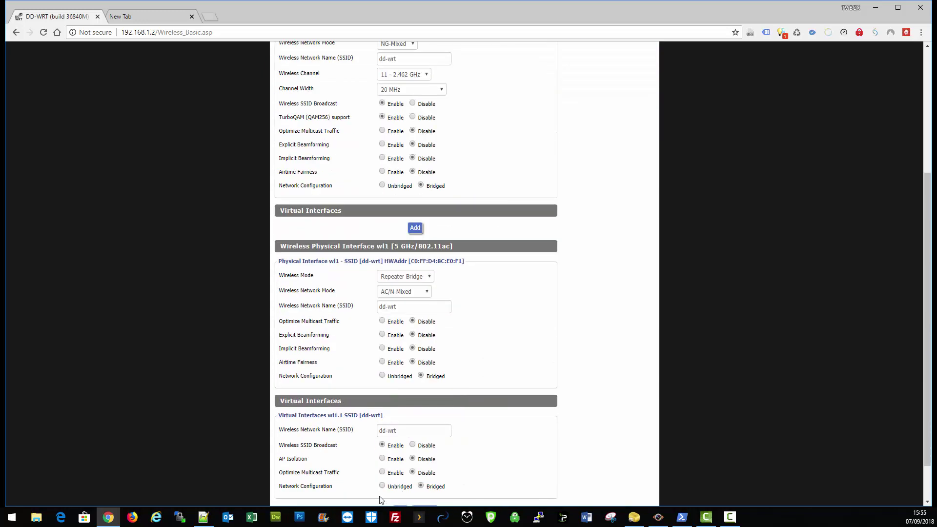
scroll(460, 322, down, 1)
click(358, 484)
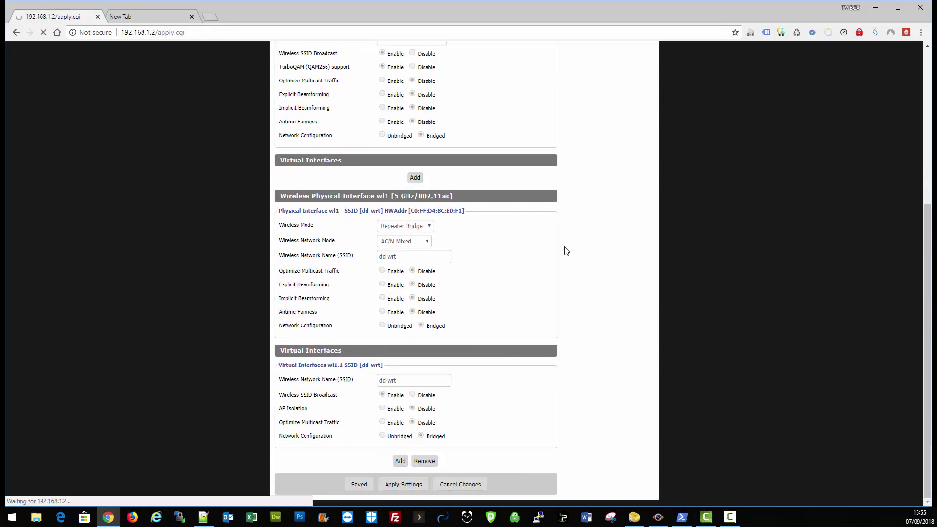
Step: On Basic Setup, set the Gateway to 192.168.1.1
click(286, 78)
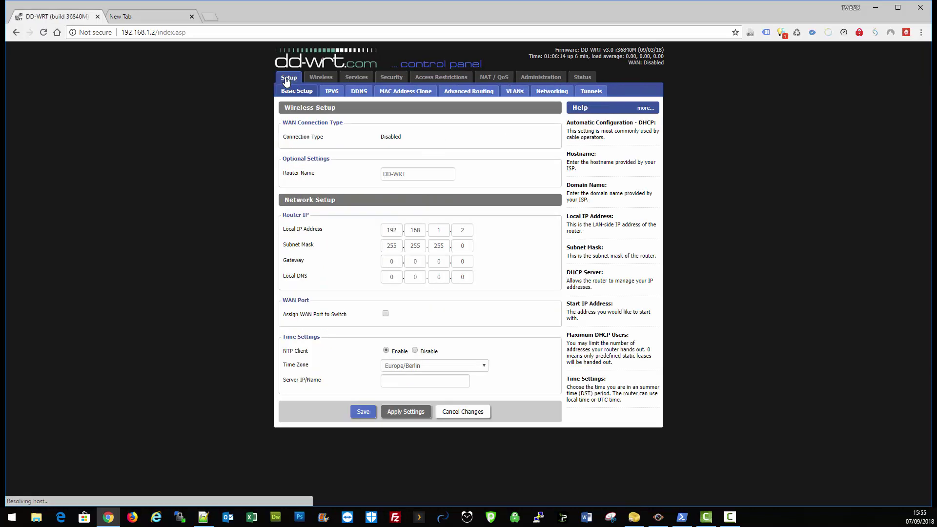
double_click(401, 264)
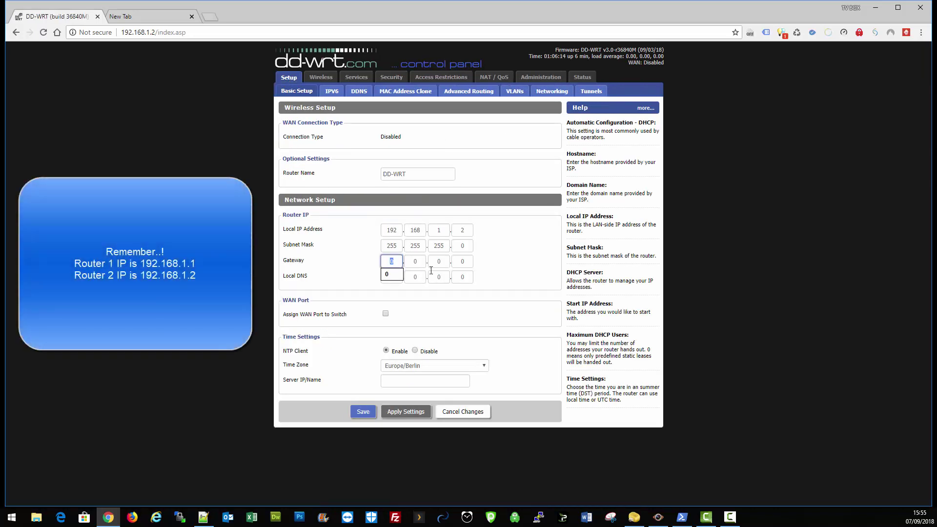
text(190)
key(BackSpace)
text(2)
key(Tab)
text(1)
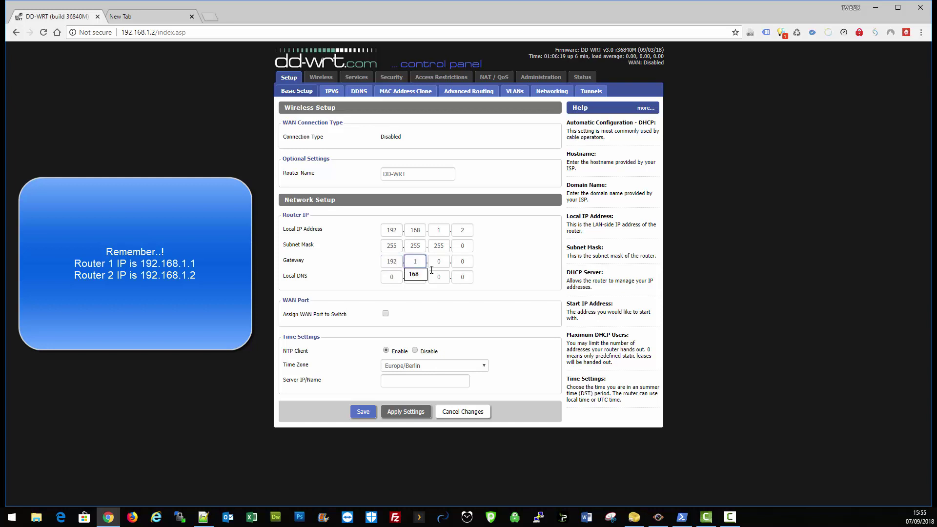
text(68)
key(Tab)
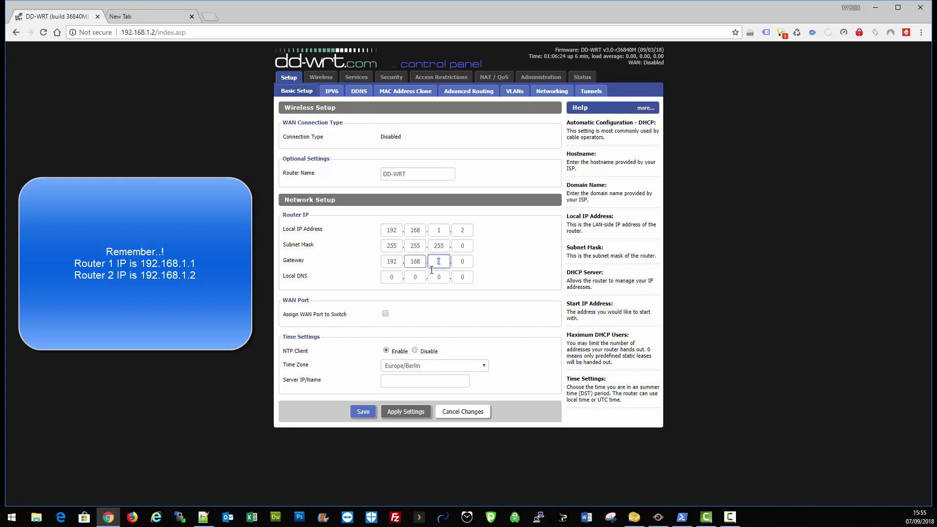
text(1)
key(Tab)
text(1)
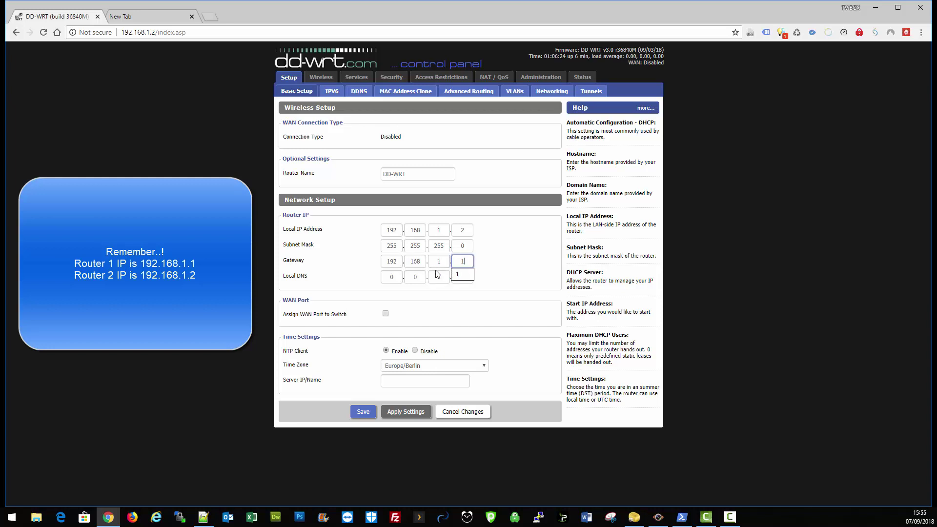
Step: Enter 192.168.1 into the first three Local DNS octets
key(Tab)
text(192)
key(Tab)
text(168)
key(Tab)
text(1)
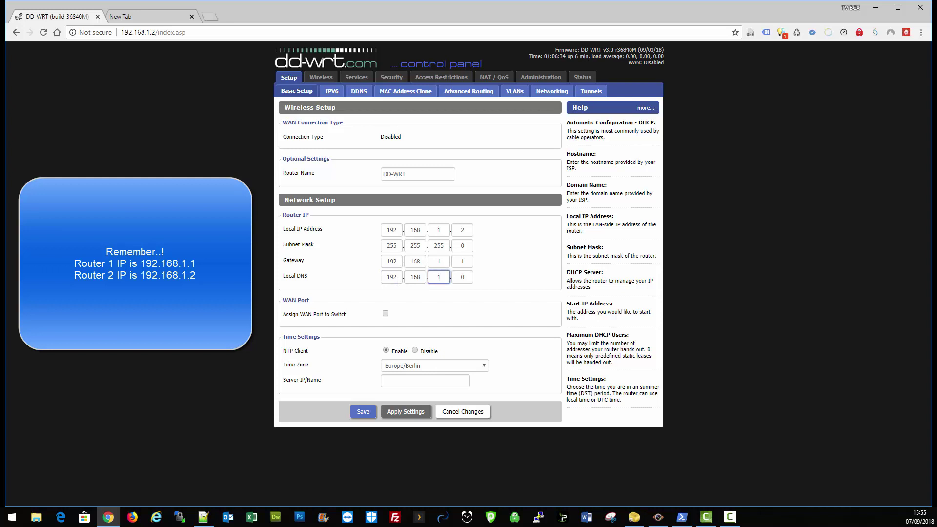
key(Tab)
Step: Finish the Local DNS as 192.168.1.1 and rename the router to Router2
text(1)
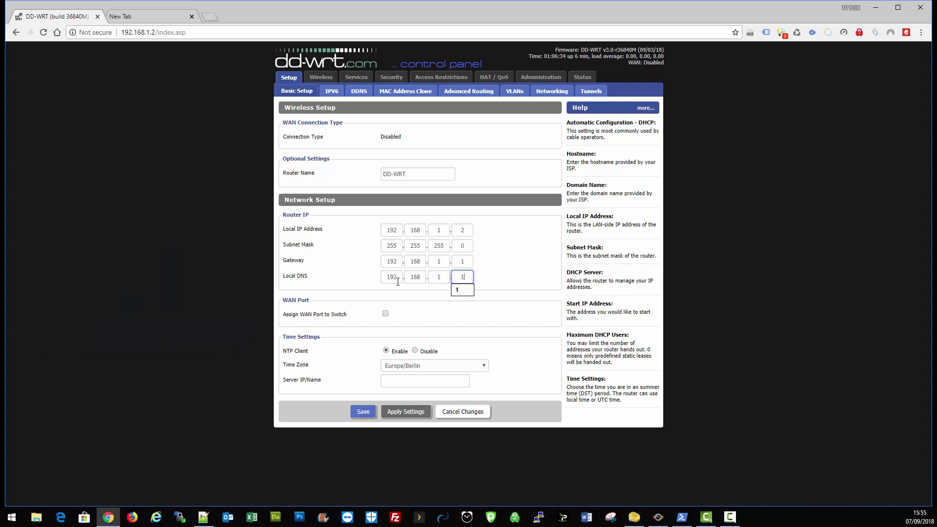
click(549, 247)
triple_click(405, 174)
text(r2)
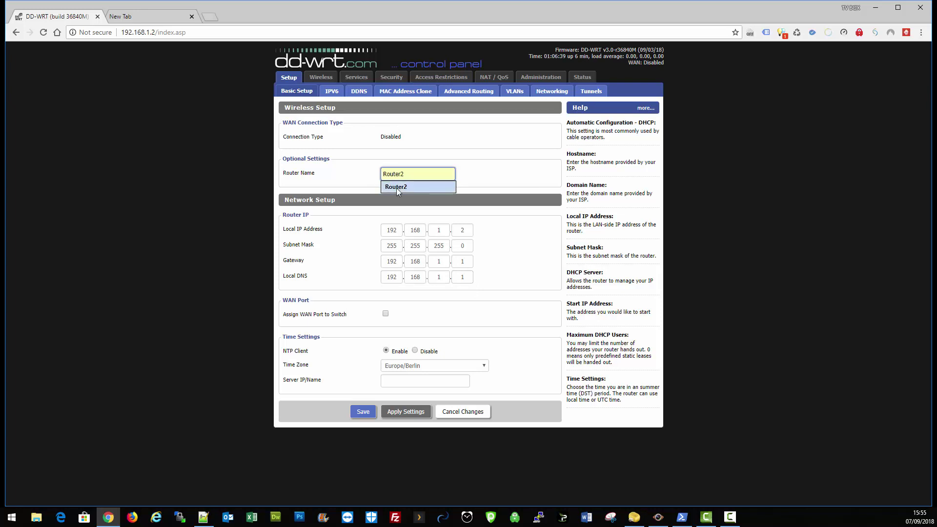
click(396, 187)
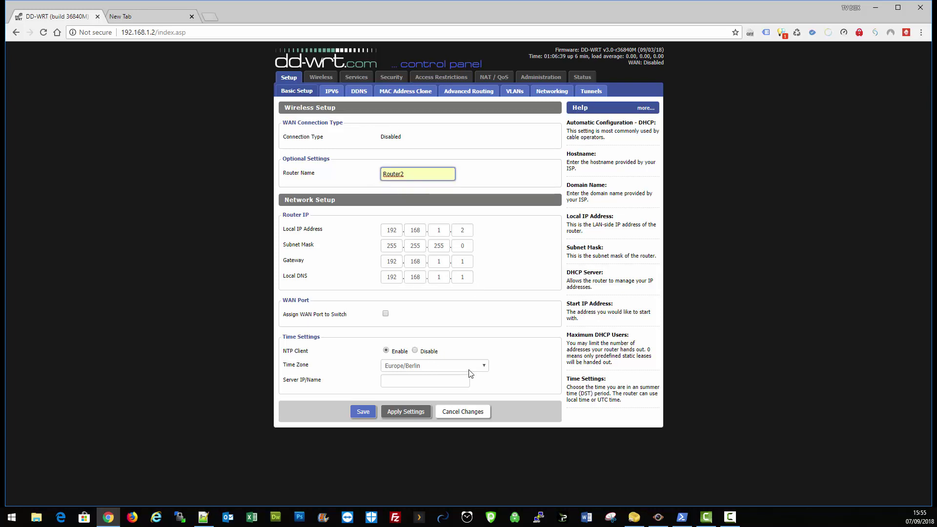
Step: Set the time zone to Europe/London and save the basic setup
click(483, 366)
scroll(444, 300, down, 6)
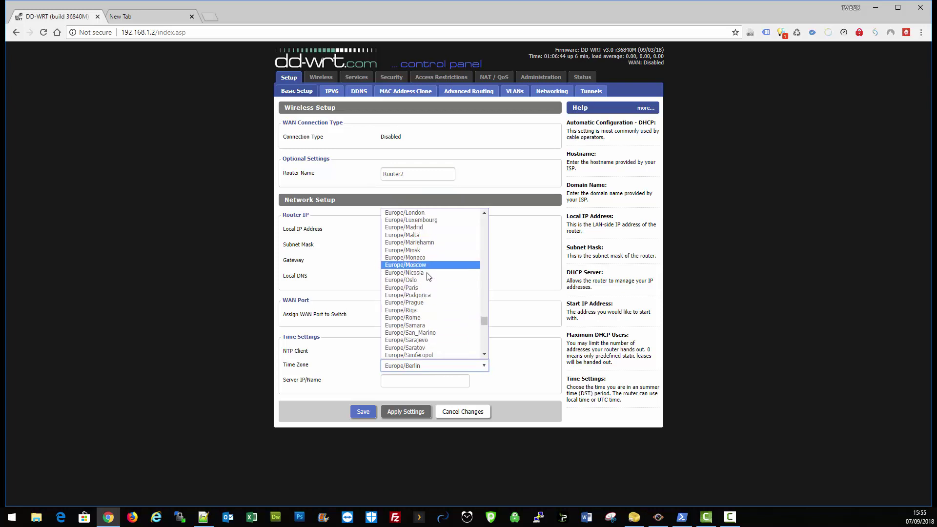
scroll(423, 312, up, 4)
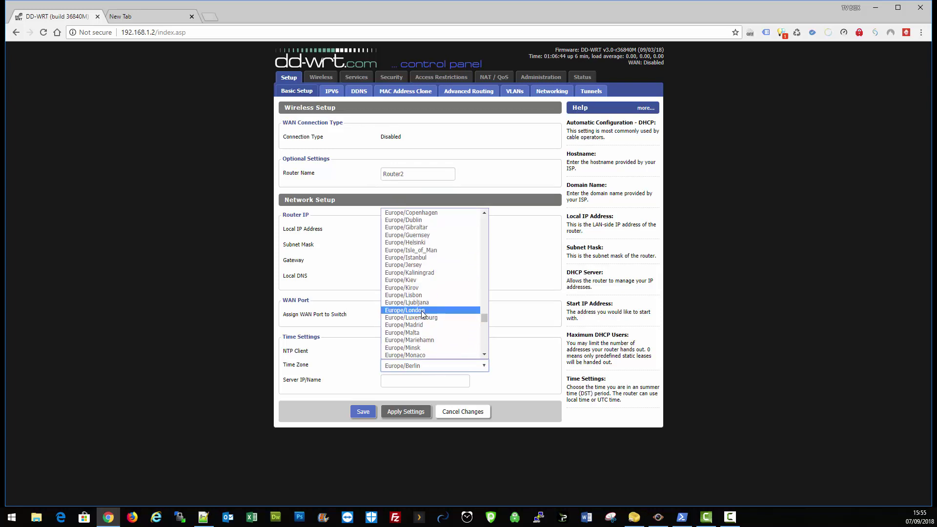
click(422, 314)
click(363, 411)
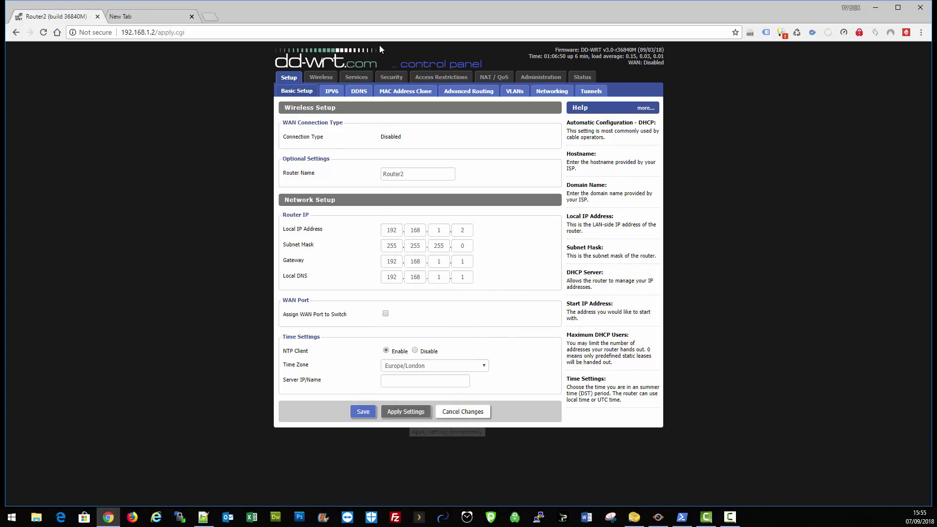
Step: Search Google for 'news' in a new tab, see No internet, and return to the Router2 tab
click(182, 18)
click(360, 206)
text(news)
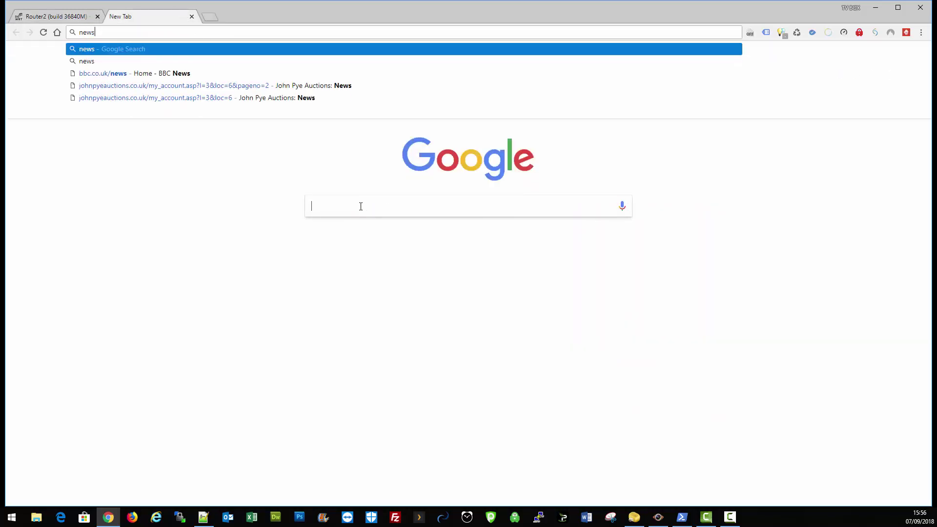
key(Return)
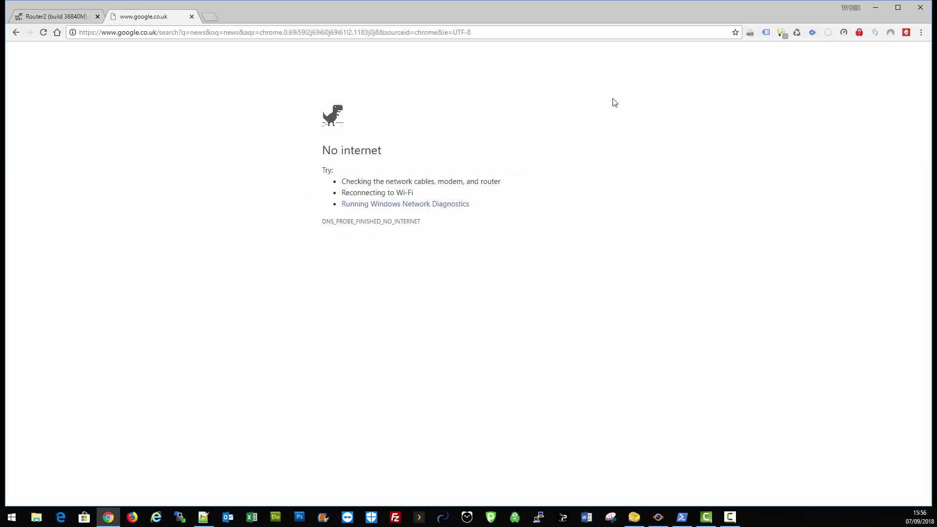
click(78, 17)
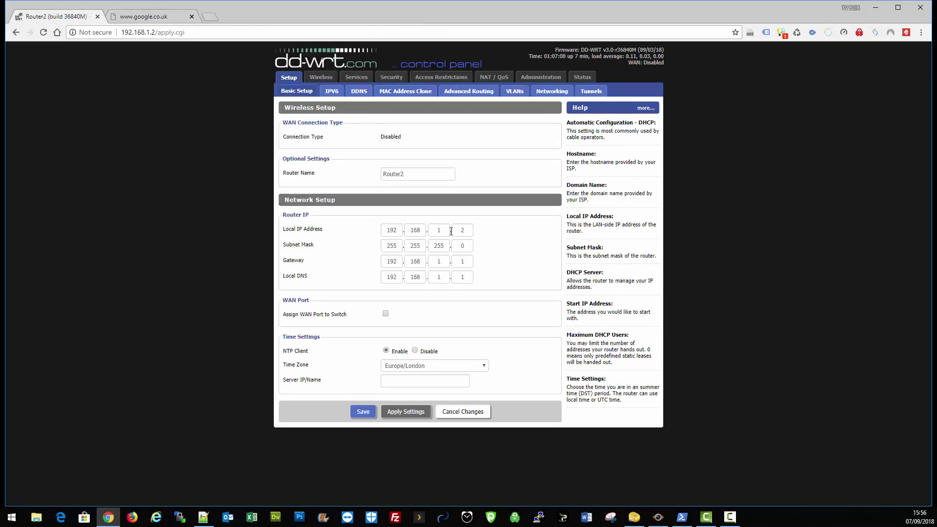
click(465, 229)
click(320, 77)
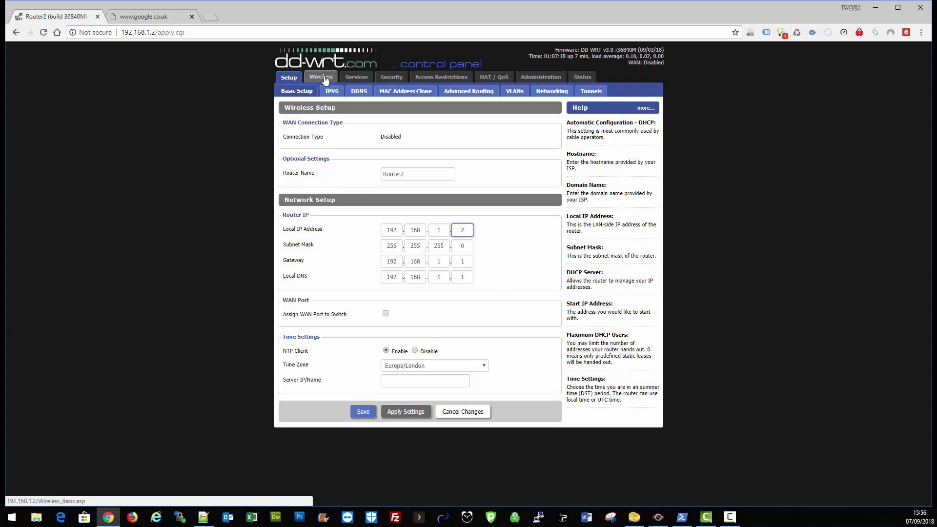
scroll(454, 298, down, 5)
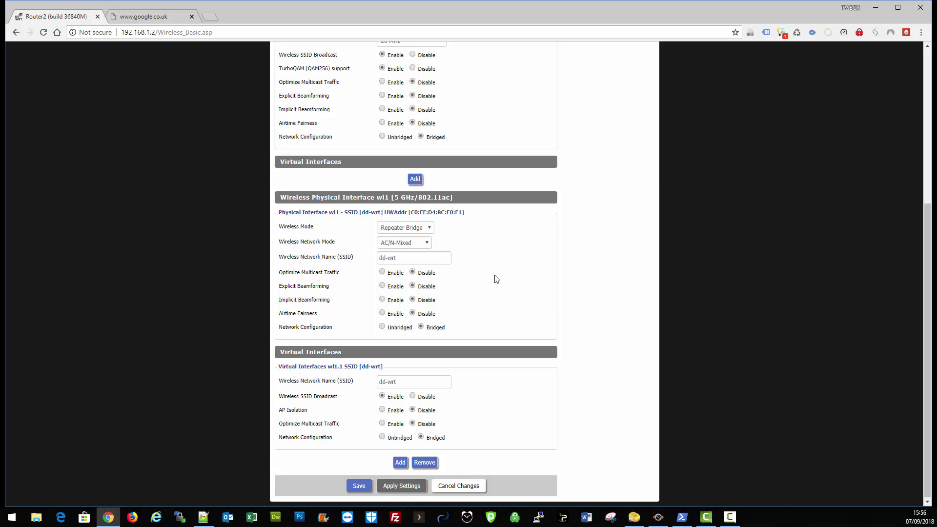
scroll(497, 292, down, 1)
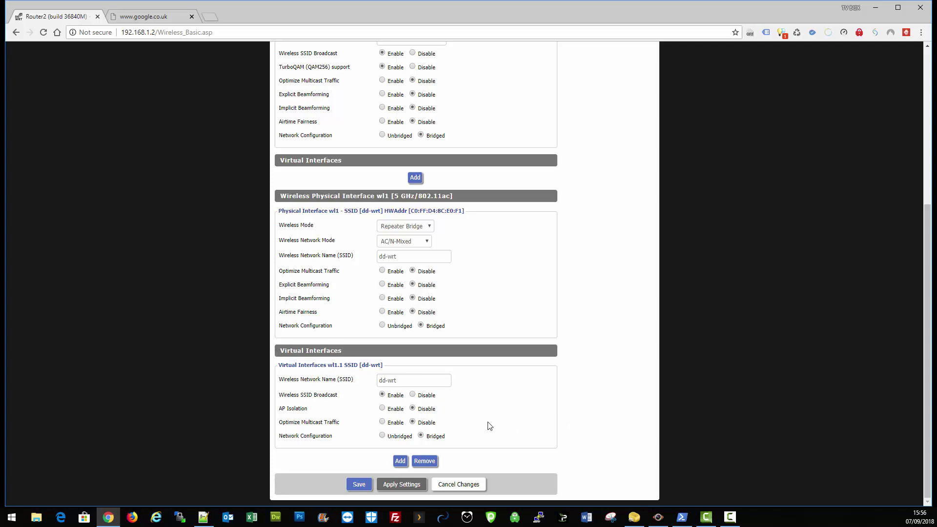
scroll(494, 418, up, 1)
scroll(494, 418, up, 3)
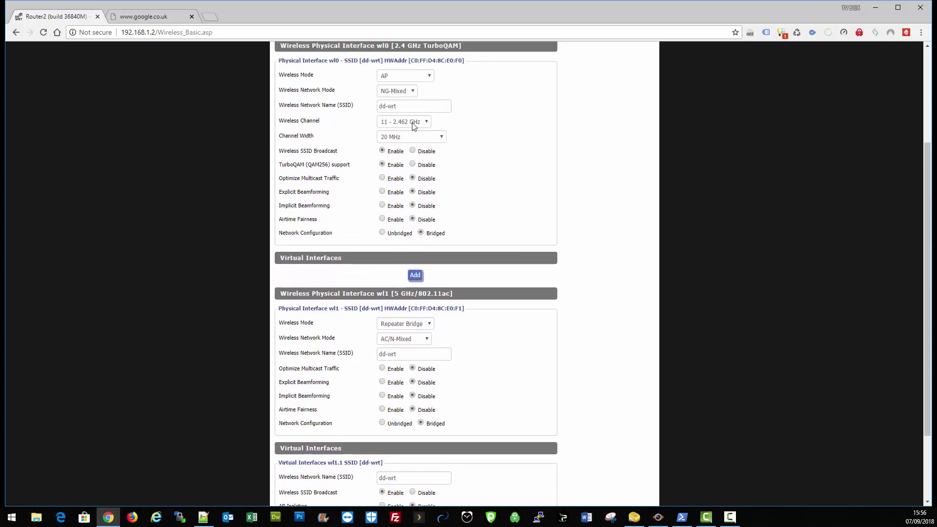
scroll(485, 171, up, 6)
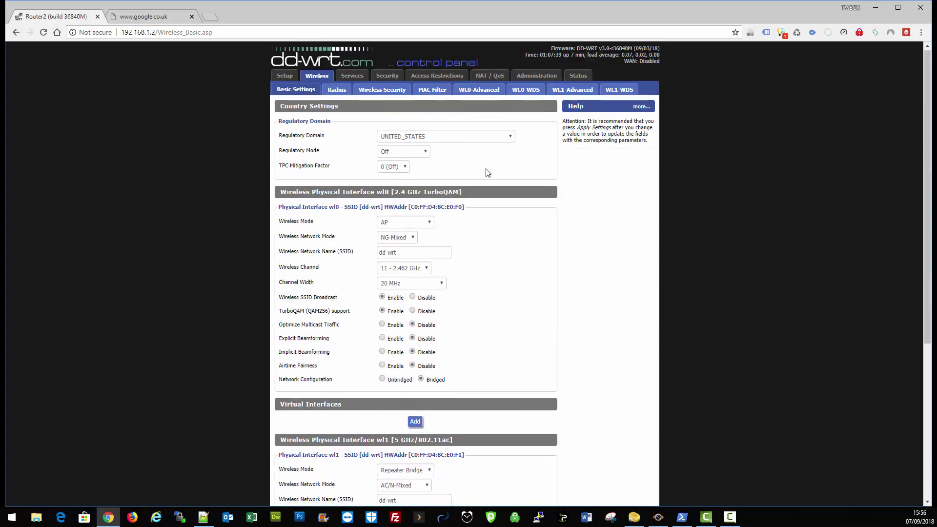
click(381, 90)
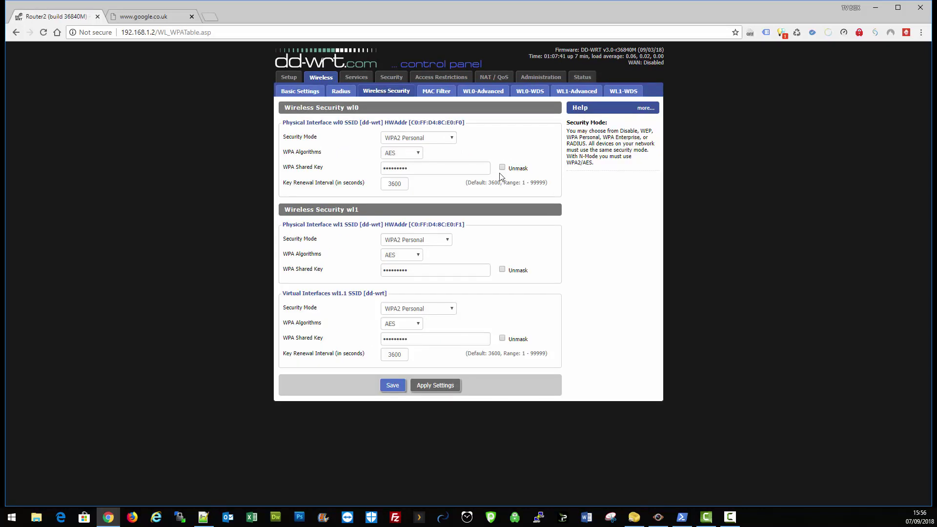
click(390, 80)
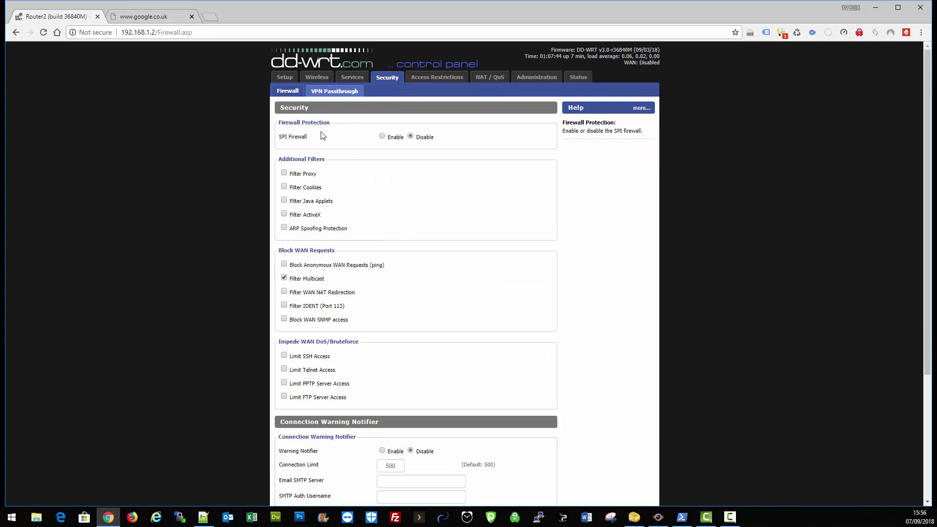
click(285, 78)
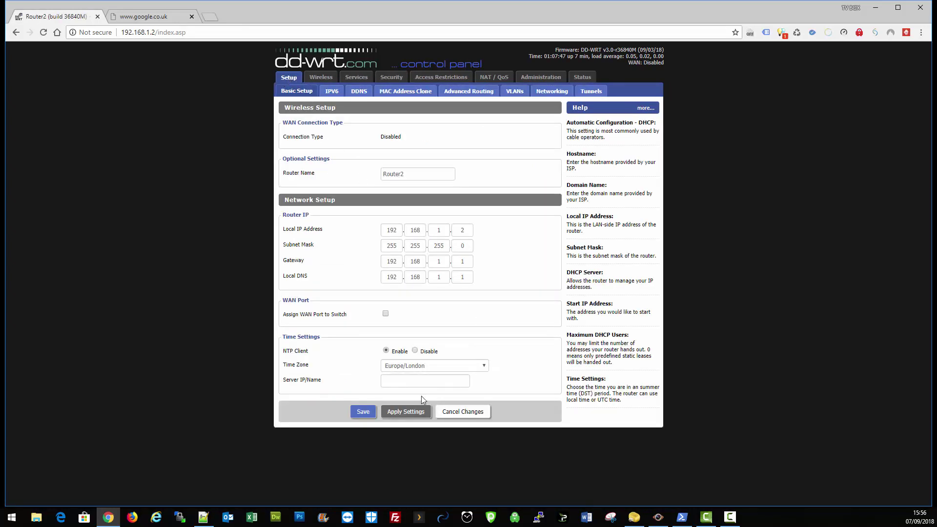
Step: Apply the router settings, then ping 8.8.8.8 from Command Prompt and get replies
click(413, 413)
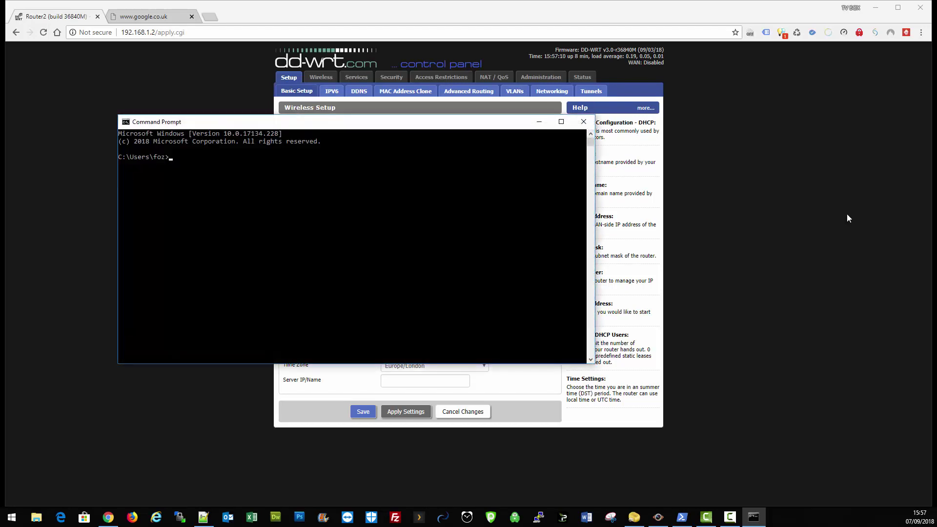
text(ping 8.8.8.8)
key(Return)
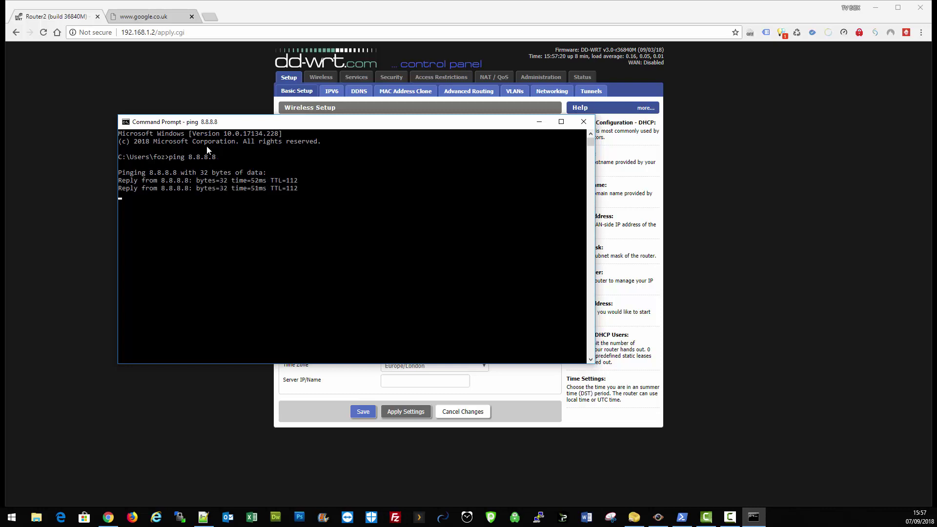
Step: Replace the failed tab with a fresh Google search for 'news' and open The Telegraph result
click(584, 122)
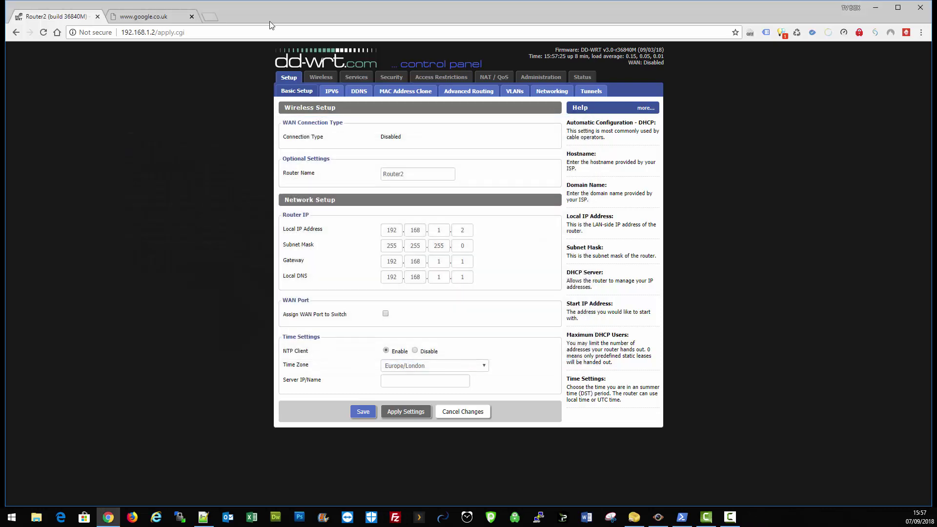
click(164, 18)
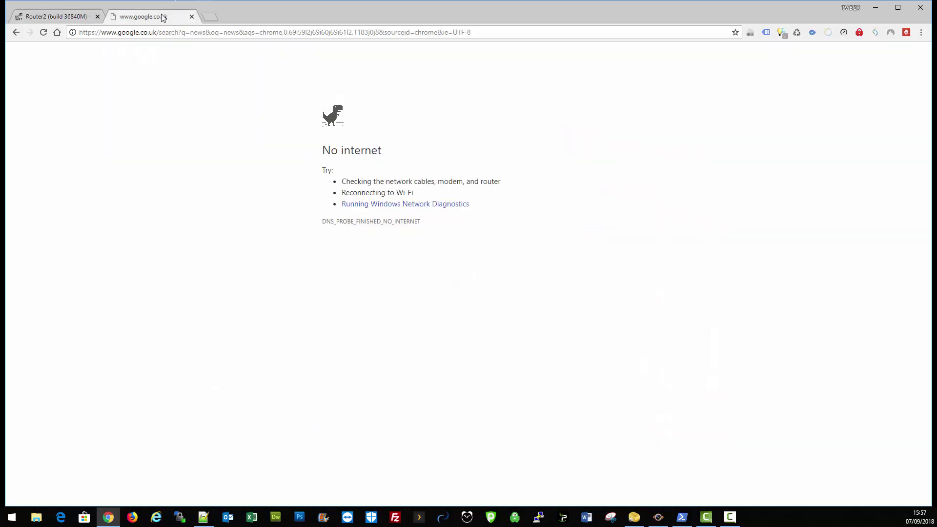
click(209, 17)
click(191, 16)
click(331, 207)
text(news)
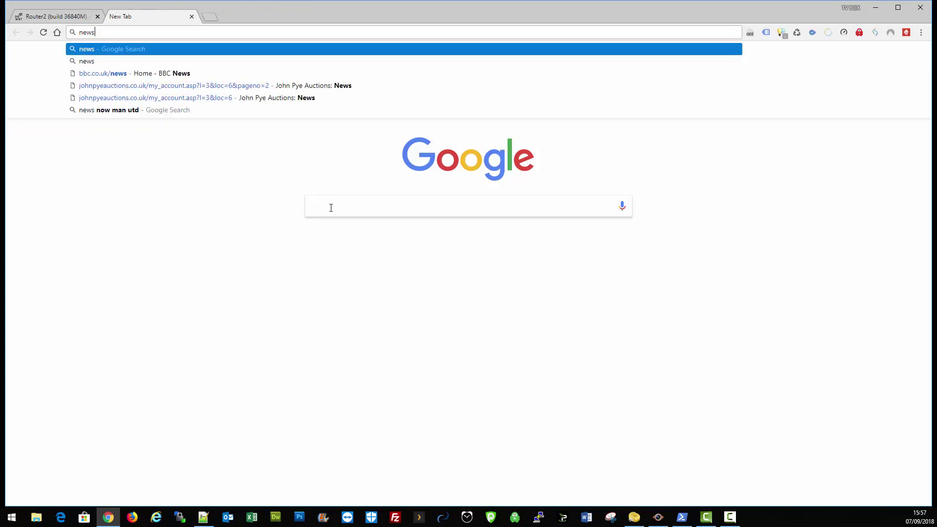
key(Return)
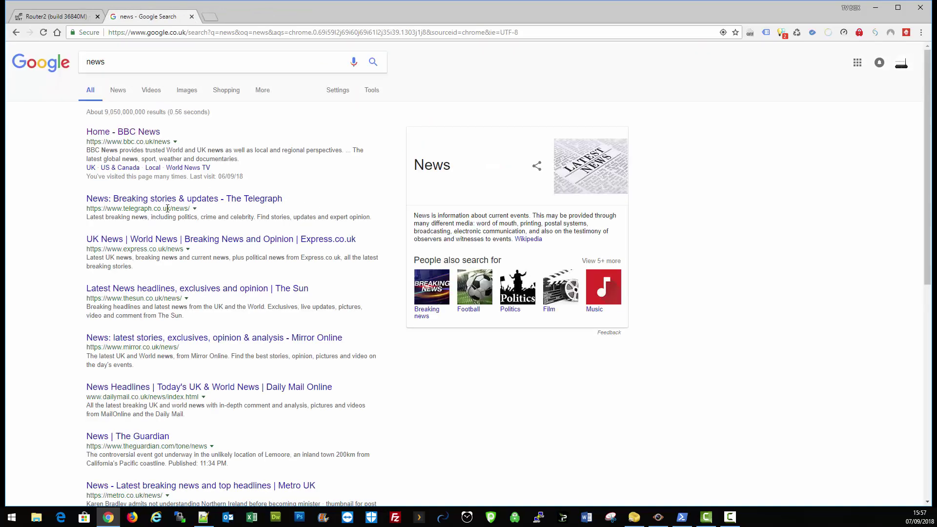
click(170, 200)
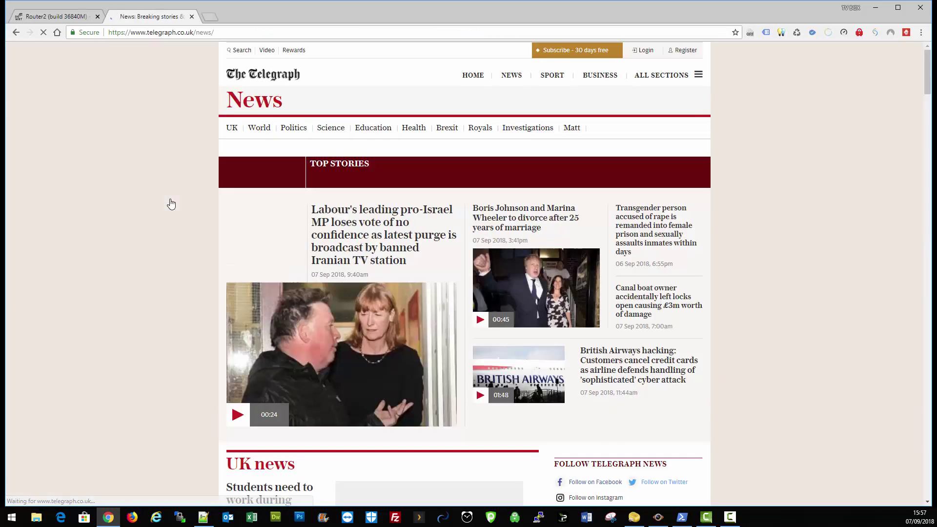
Step: In a new tab, search 'whats my ip' and highlight the public IP address shown
click(208, 16)
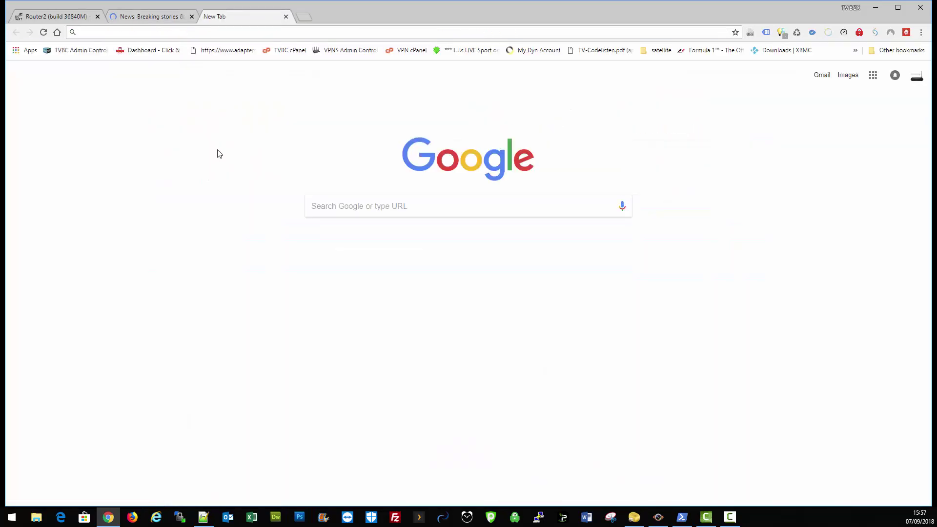
click(326, 202)
text(whats)
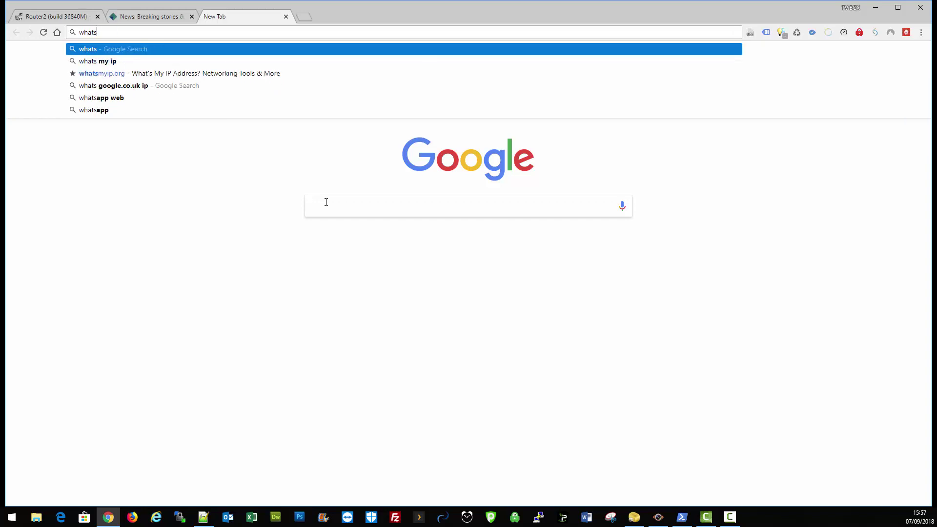
click(146, 61)
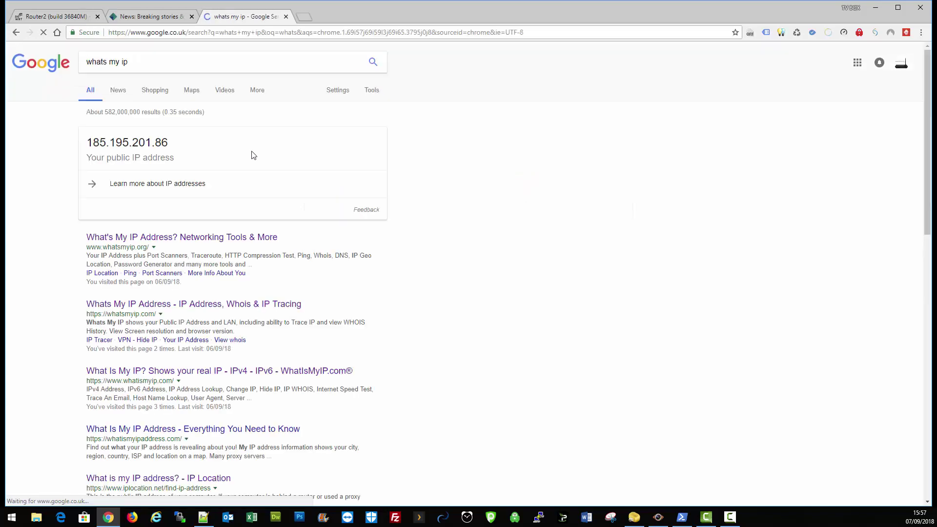
drag(88, 141, 168, 146)
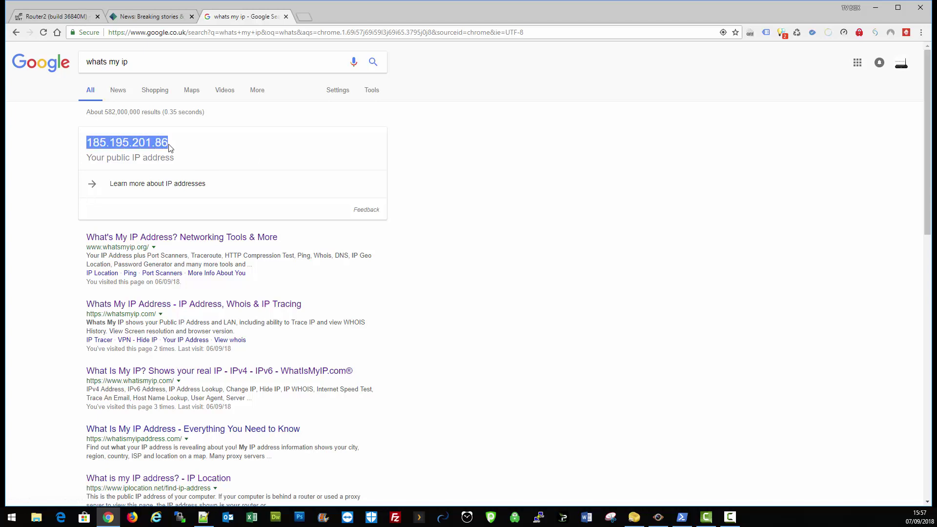
click(418, 146)
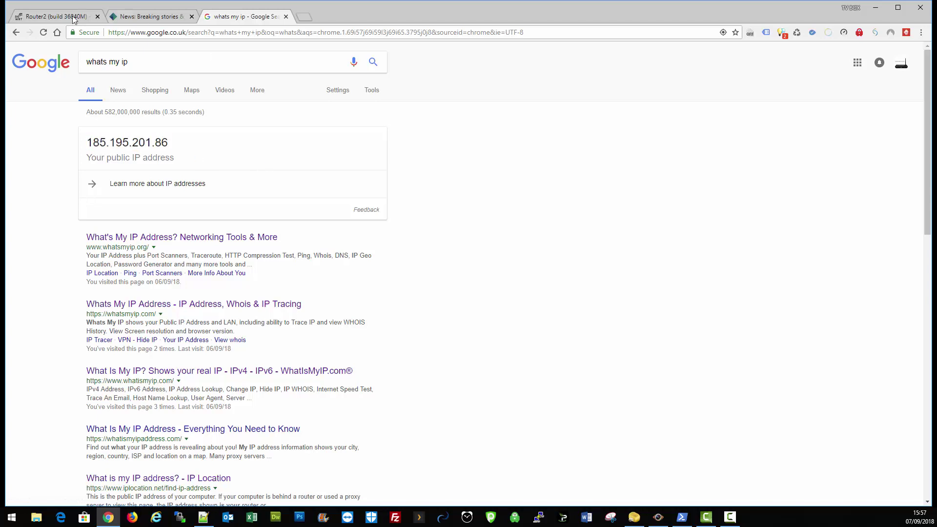